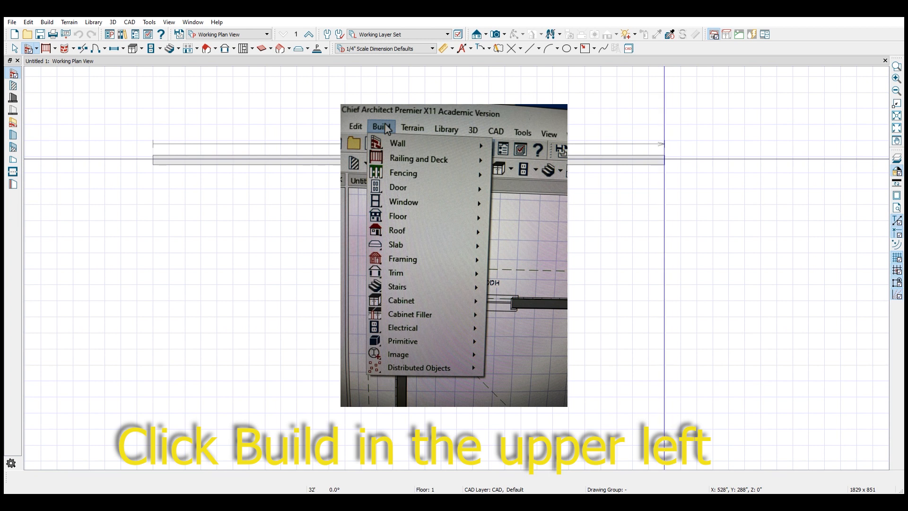
Draw a closed rectangle of exterior walls about 32' long and 16' deep
{"action": "mouse_move", "coordinate": [664, 159]}
{"action": "left_mouse_down"}
{"action": "mouse_move", "coordinate": [662, 415]}
{"action": "mouse_move", "coordinate": [111, 422]}
{"action": "mouse_move", "coordinate": [122, 424]}
{"action": "mouse_move", "coordinate": [152, 424]}
{"action": "mouse_move", "coordinate": [160, 369]}
{"action": "mouse_move", "coordinate": [161, 159]}
{"action": "left_mouse_up"}
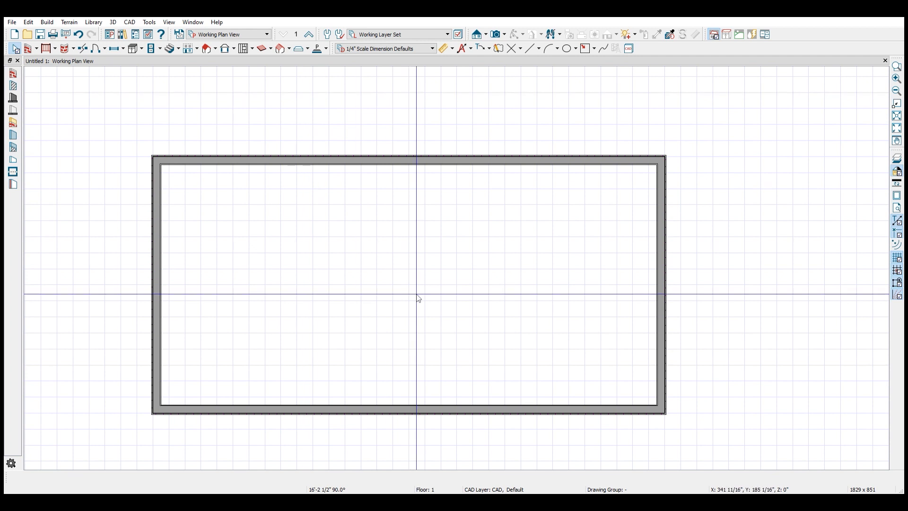
{"action": "scroll", "coordinate": [419, 299], "scroll_direction": "up", "scroll_amount": 2}
{"action": "scroll", "coordinate": [418, 299], "scroll_direction": "down", "scroll_amount": 3}
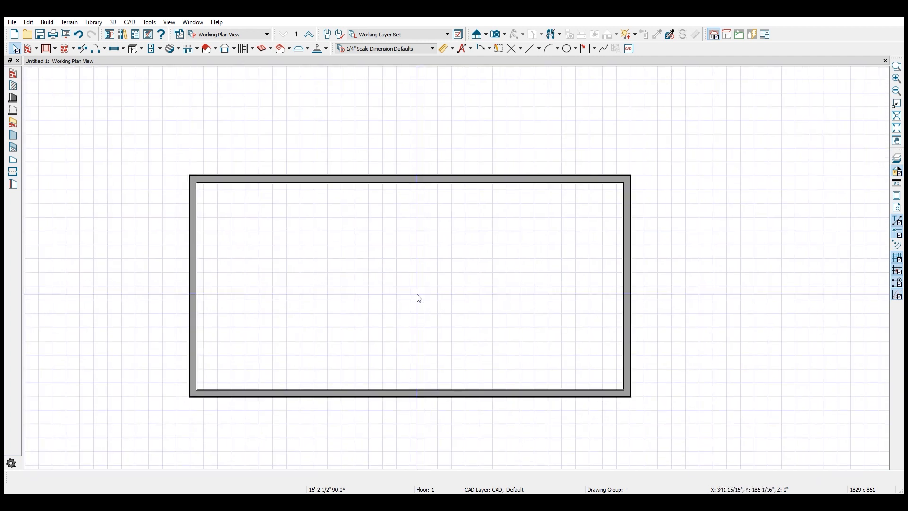
{"action": "scroll", "coordinate": [419, 298], "scroll_direction": "down", "scroll_amount": 2}
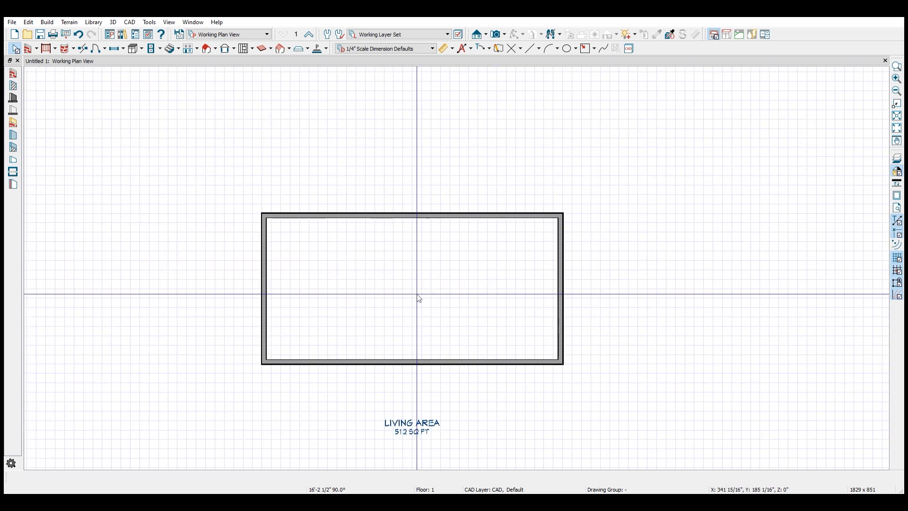
{"action": "scroll", "coordinate": [418, 299], "scroll_direction": "up", "scroll_amount": 1}
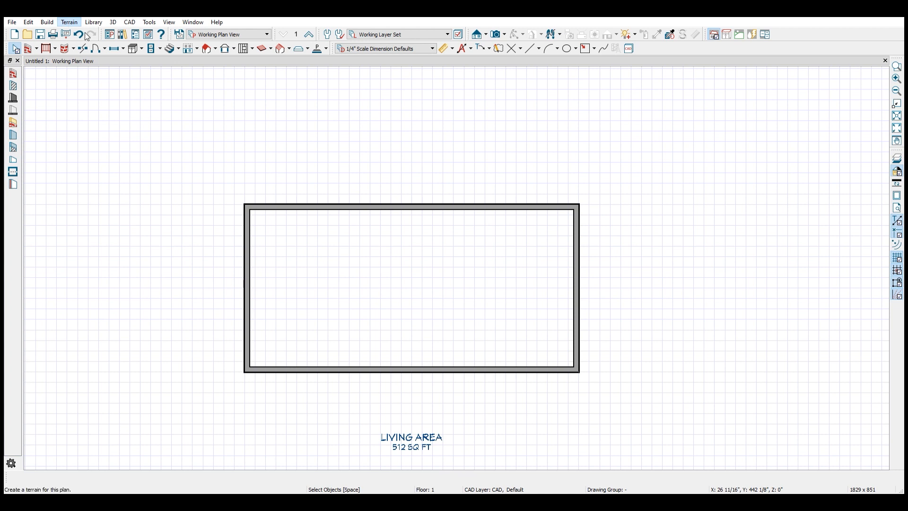
Create a terrain perimeter around the house and extend its left, right and top edges outward
{"action": "scroll", "coordinate": [239, 224], "scroll_direction": "down", "scroll_amount": 1}
{"action": "scroll", "coordinate": [240, 223], "scroll_direction": "up", "scroll_amount": 2}
{"action": "scroll", "coordinate": [240, 225], "scroll_direction": "down", "scroll_amount": 4}
{"action": "scroll", "coordinate": [240, 224], "scroll_direction": "down", "scroll_amount": 3}
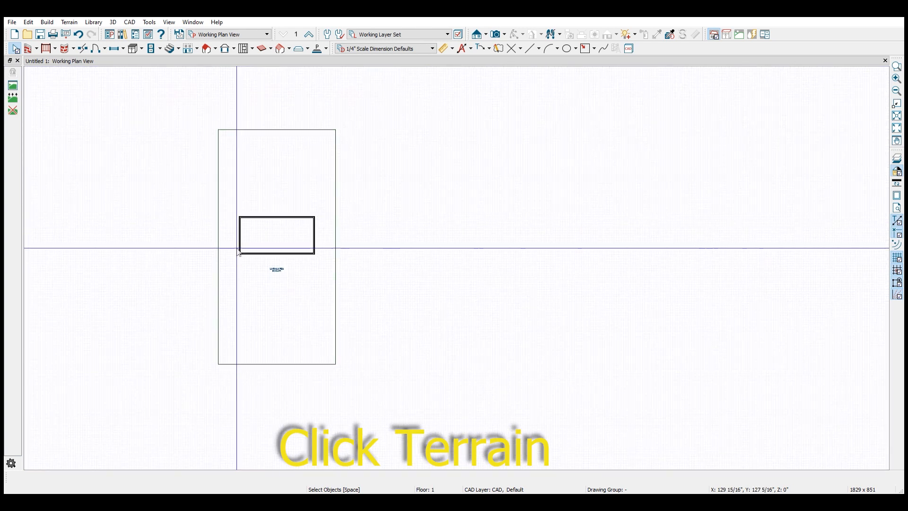
{"action": "left_click", "coordinate": [218, 294]}
{"action": "left_click_drag", "start_coordinate": [218, 292], "coordinate": [118, 300]}
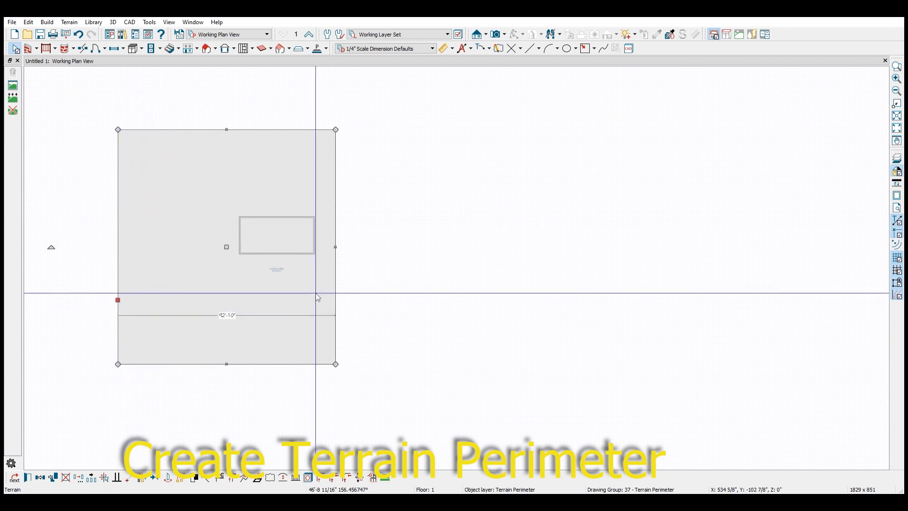
{"action": "left_click_drag", "start_coordinate": [335, 246], "coordinate": [479, 247]}
{"action": "left_click_drag", "start_coordinate": [299, 128], "coordinate": [298, 79]}
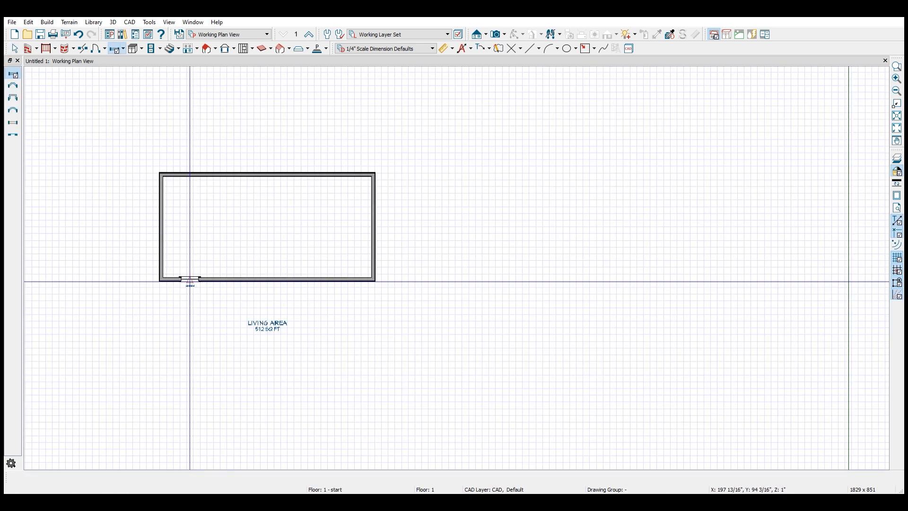
Place four double-hung windows near the corners, two in each long exterior wall, aligned across from each other
{"action": "left_click", "coordinate": [189, 280]}
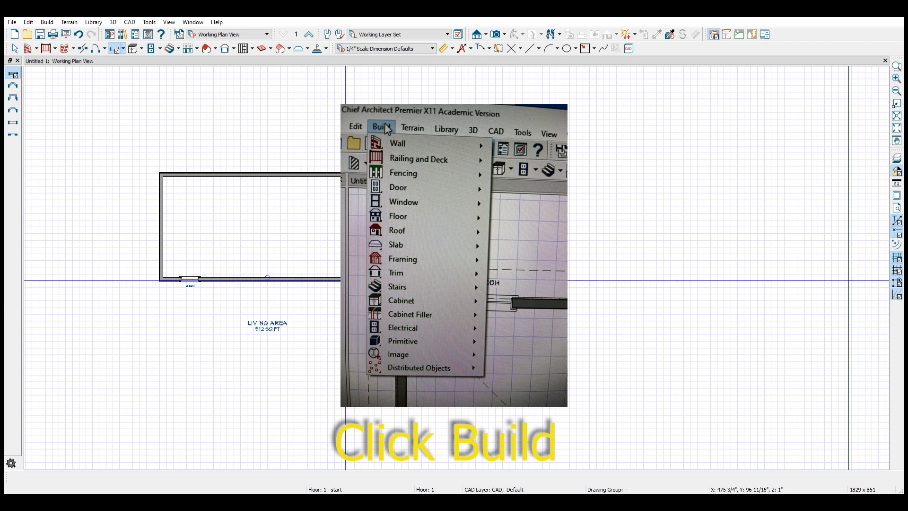
{"action": "left_click", "coordinate": [345, 280]}
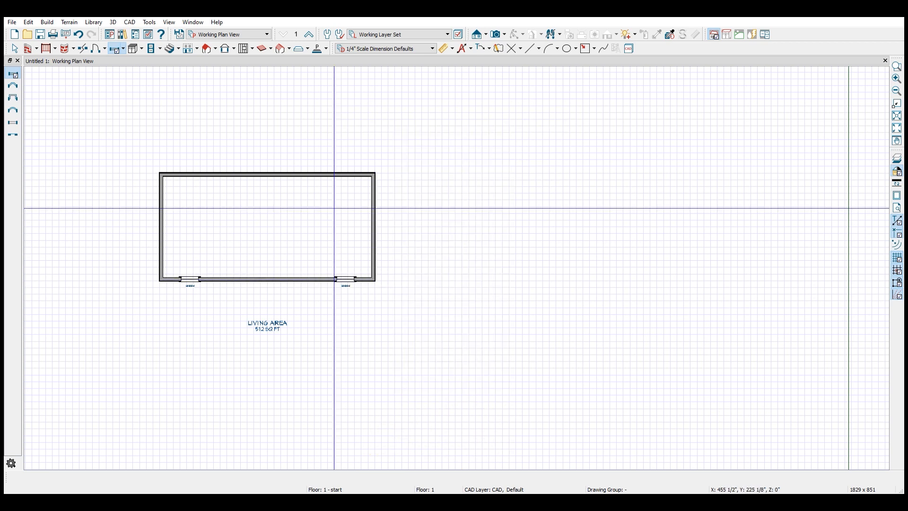
{"action": "left_click", "coordinate": [346, 175]}
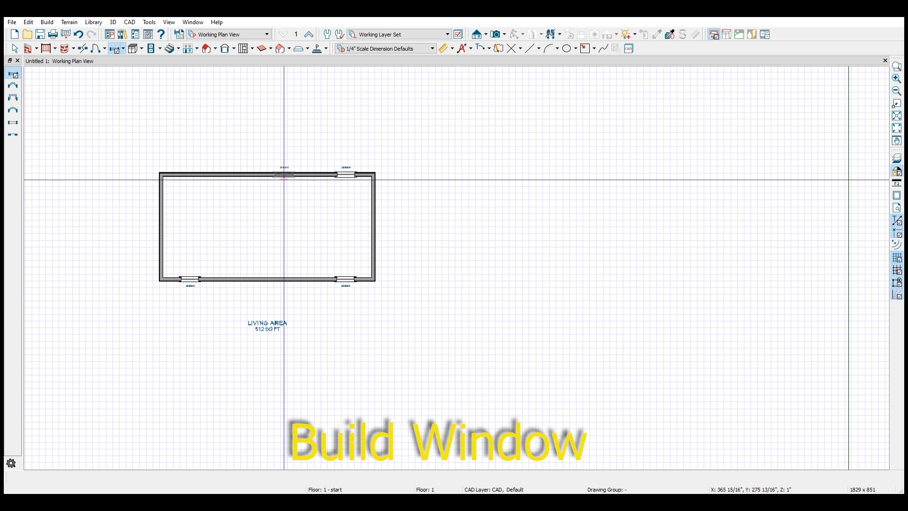
{"action": "left_click", "coordinate": [190, 175]}
{"action": "scroll", "coordinate": [208, 227], "scroll_direction": "up", "scroll_amount": 3}
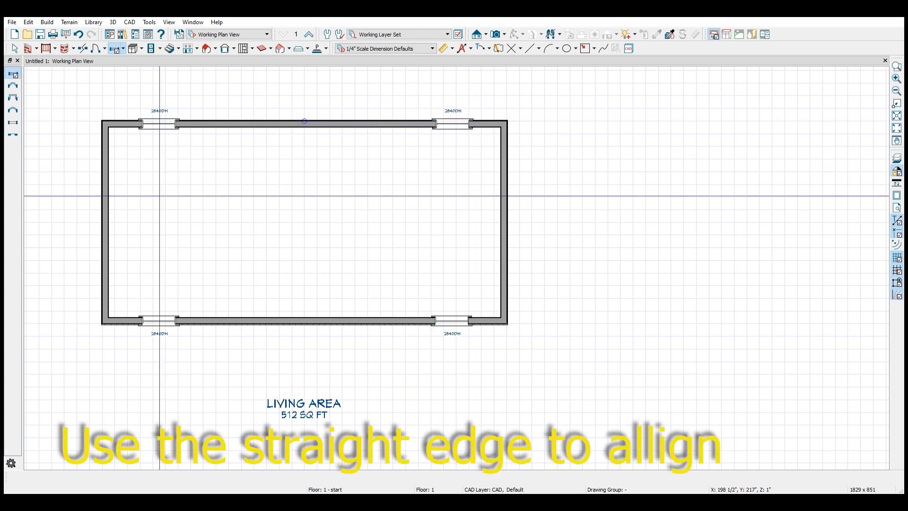
{"action": "key", "text": "space"}
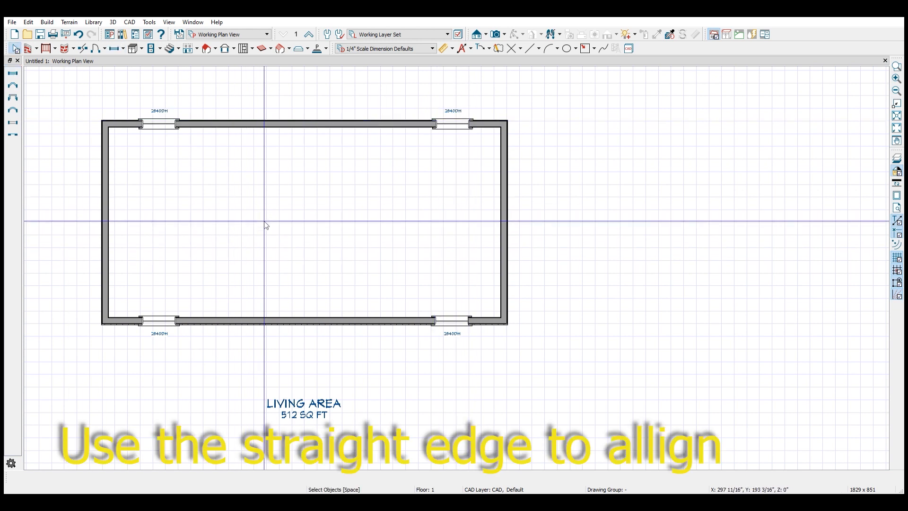
Set the room type to Kitchen and divide the room with an interior wall between the two long exterior walls
{"action": "left_click", "coordinate": [266, 226]}
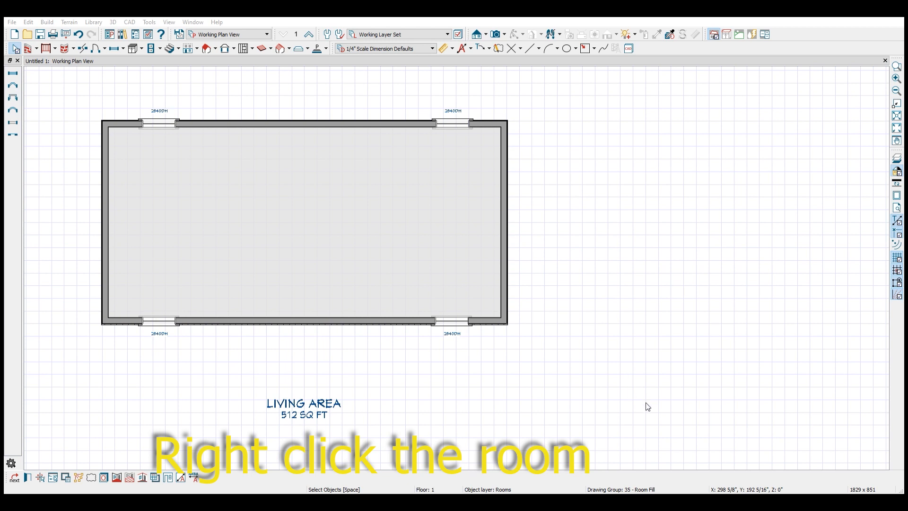
{"action": "left_click", "coordinate": [328, 382]}
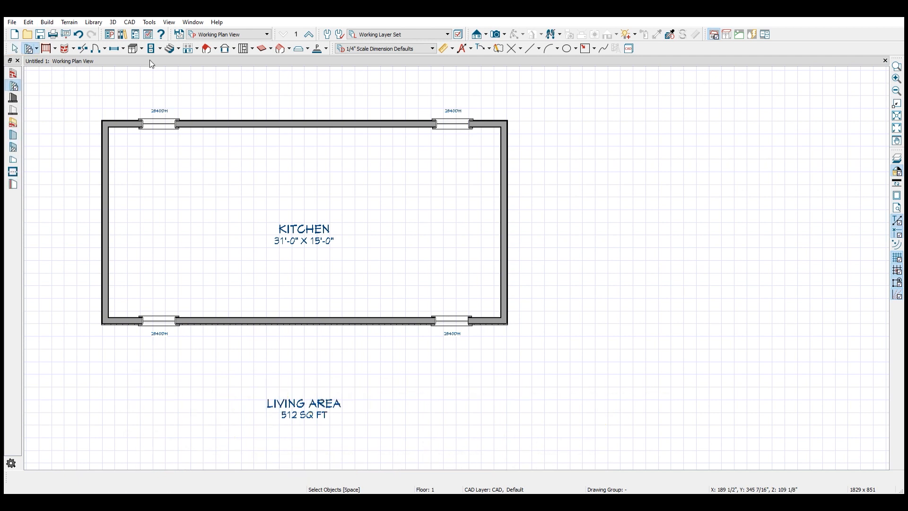
{"action": "left_click_drag", "start_coordinate": [253, 127], "coordinate": [253, 322]}
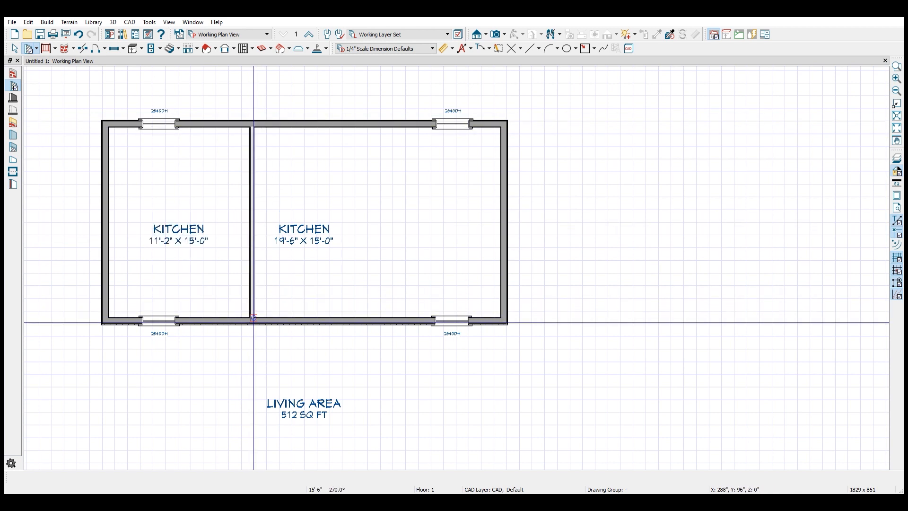
{"action": "key", "text": "space"}
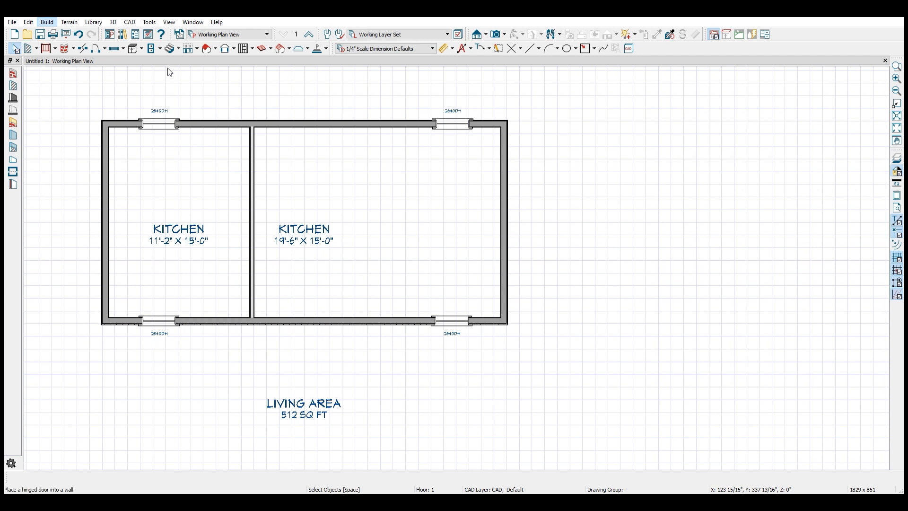
Place an open doorway near the middle of the interior wall
{"action": "left_click", "coordinate": [166, 82]}
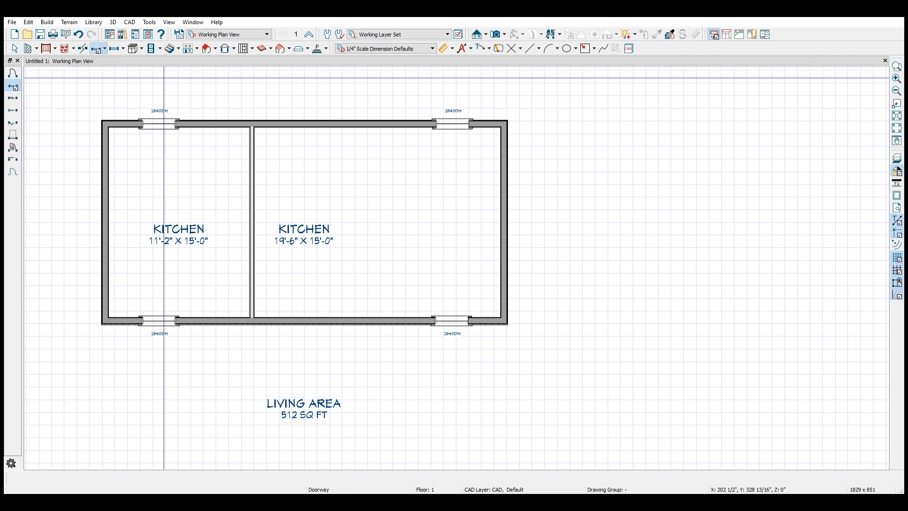
{"action": "left_click", "coordinate": [251, 223]}
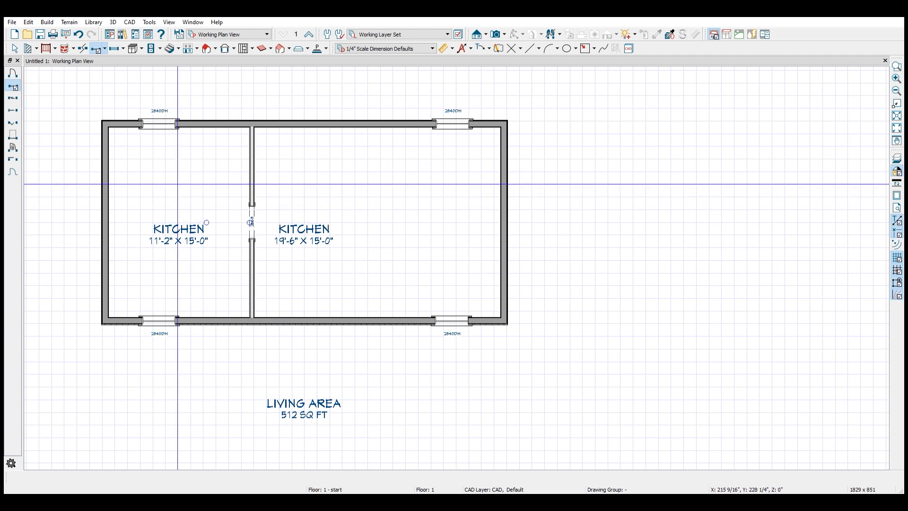
{"action": "key", "text": "space"}
Set the type of the smaller room left of the interior wall to Dining
{"action": "left_click", "coordinate": [152, 205]}
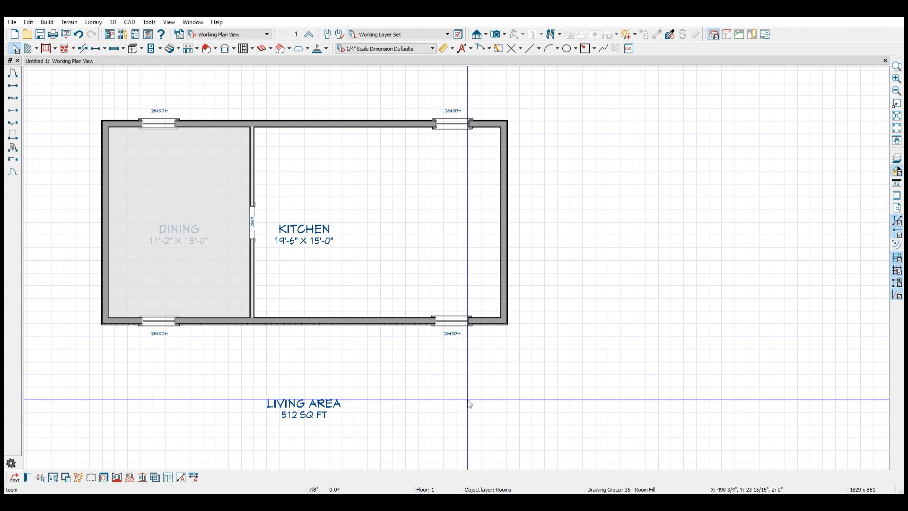
{"action": "left_click", "coordinate": [361, 374]}
Move the interior wall to the right, about 21'-2" from the left exterior wall, leaving a 10'-0" wide room on its right
{"action": "scroll", "coordinate": [223, 247], "scroll_direction": "up", "scroll_amount": 3}
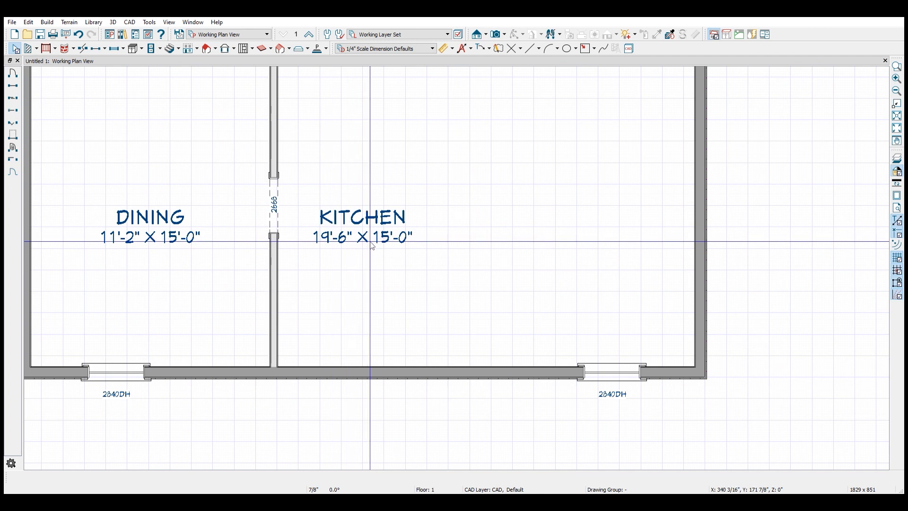
{"action": "left_click", "coordinate": [330, 251]}
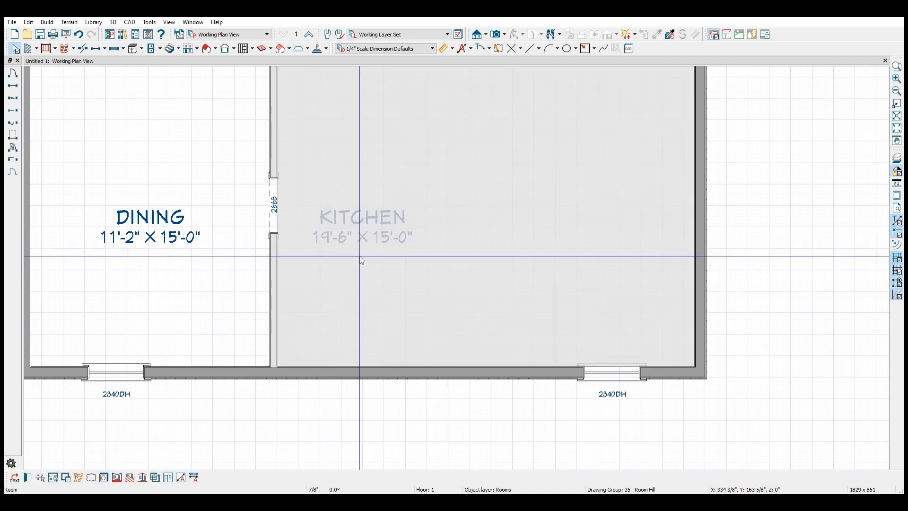
{"action": "left_click", "coordinate": [260, 290]}
{"action": "left_click", "coordinate": [274, 289]}
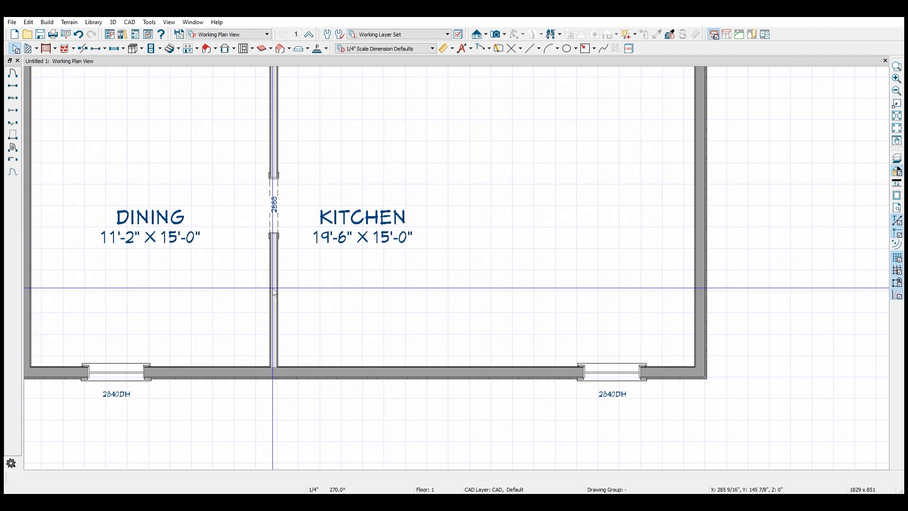
{"action": "left_click_drag", "start_coordinate": [275, 289], "coordinate": [477, 292]}
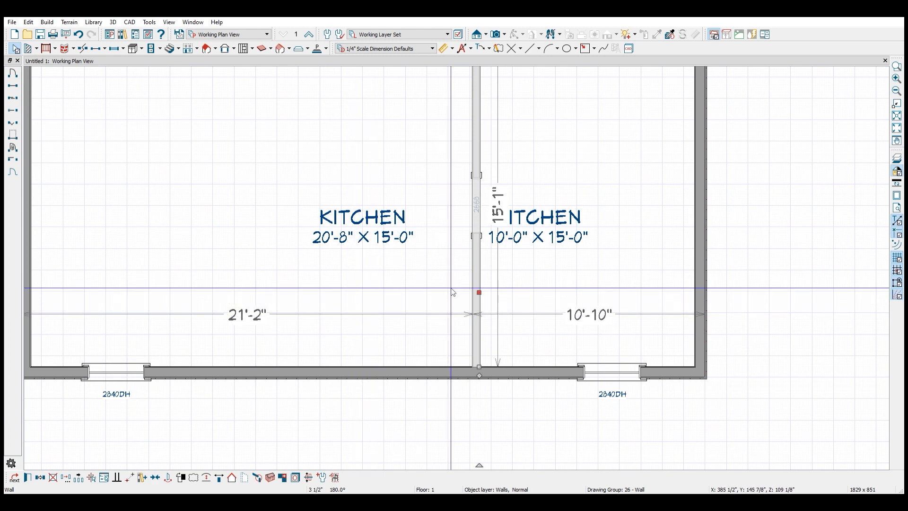
{"action": "key", "text": "Escape"}
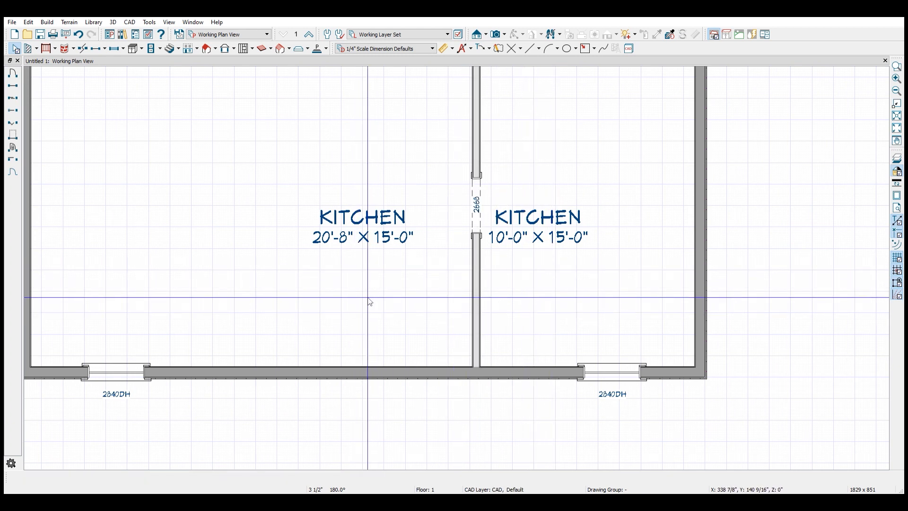
Replace the window in the smaller room's upper wall with a 3' hinged door close to the exterior corner
{"action": "scroll", "coordinate": [634, 254], "scroll_direction": "up", "scroll_amount": 2}
{"action": "scroll", "coordinate": [640, 268], "scroll_direction": "down", "scroll_amount": 3}
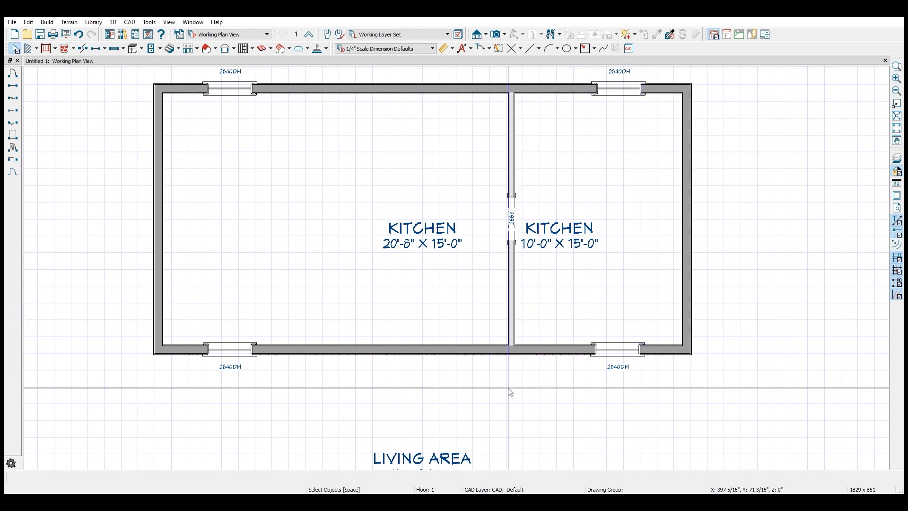
{"action": "left_click", "coordinate": [618, 88]}
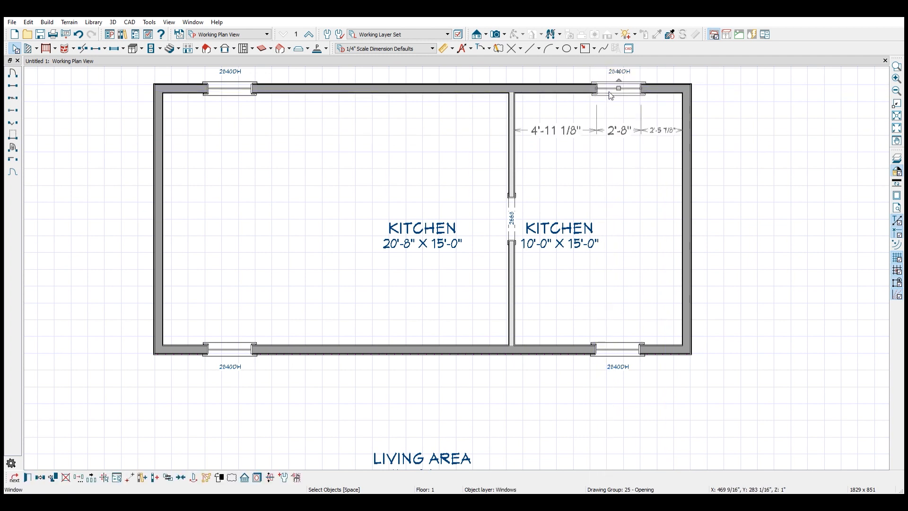
{"action": "key", "text": "Delete"}
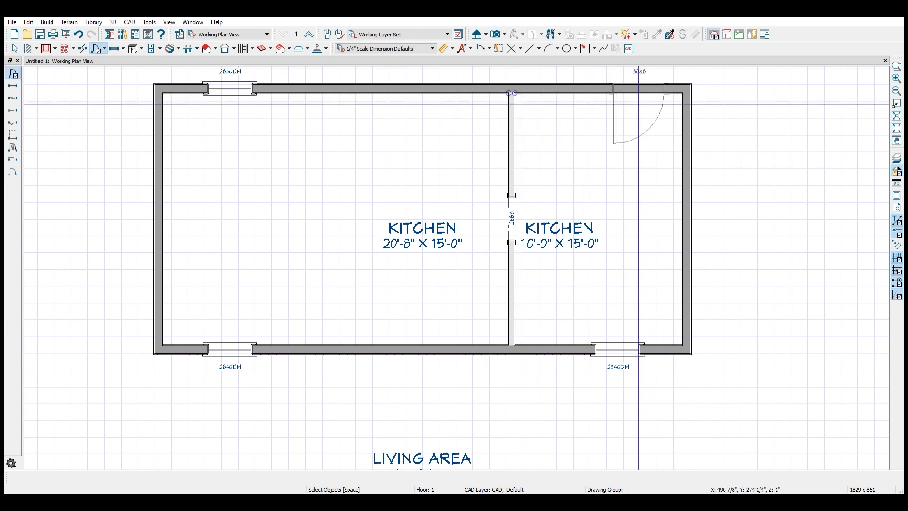
{"action": "left_click", "coordinate": [645, 123]}
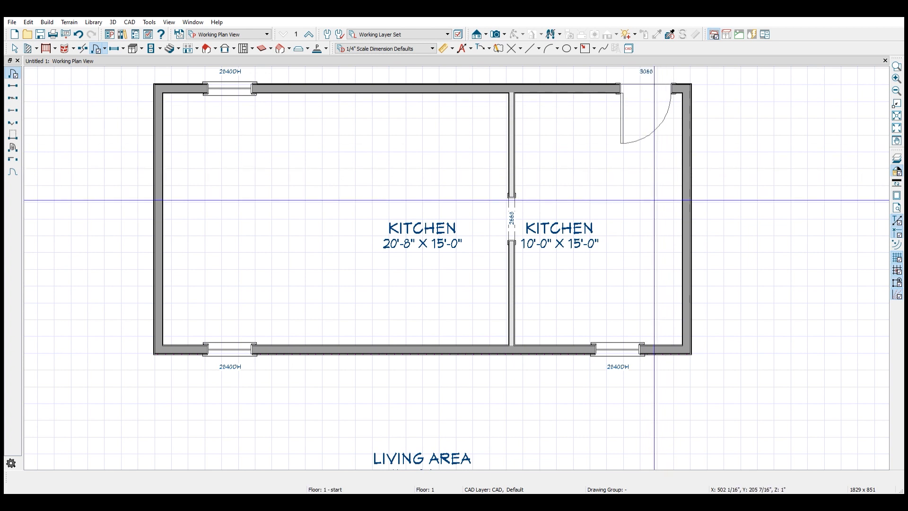
{"action": "key", "text": "Escape"}
Reverse the hinge side of the new exterior door so it hangs from the jamb nearest the corner
{"action": "left_click", "coordinate": [622, 122]}
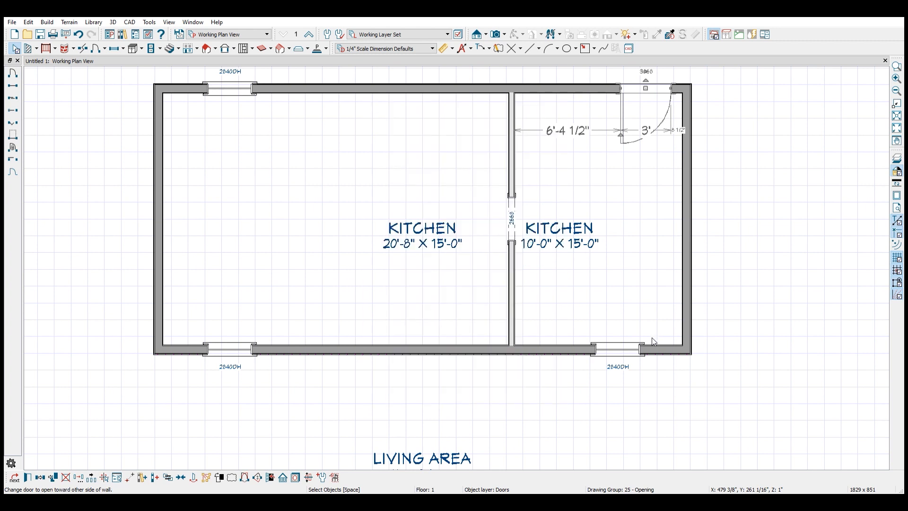
{"action": "left_click", "coordinate": [654, 331]}
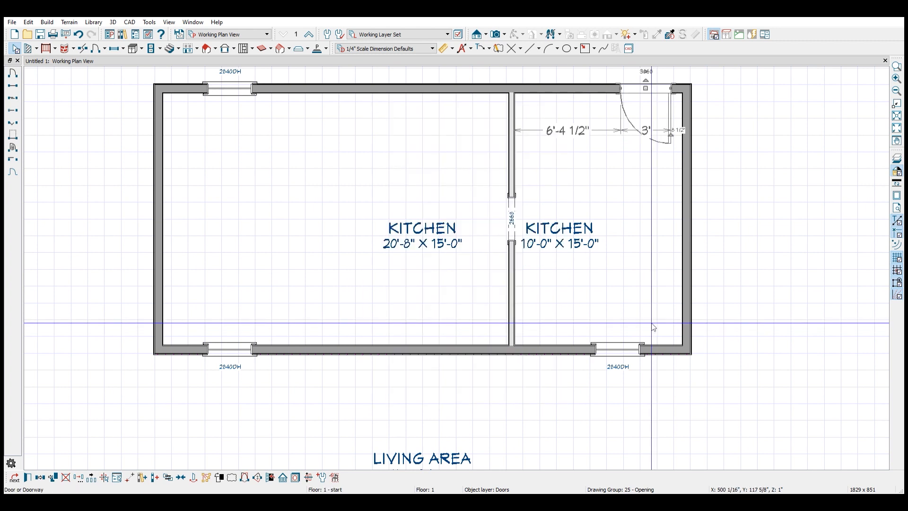
{"action": "left_click", "coordinate": [644, 311]}
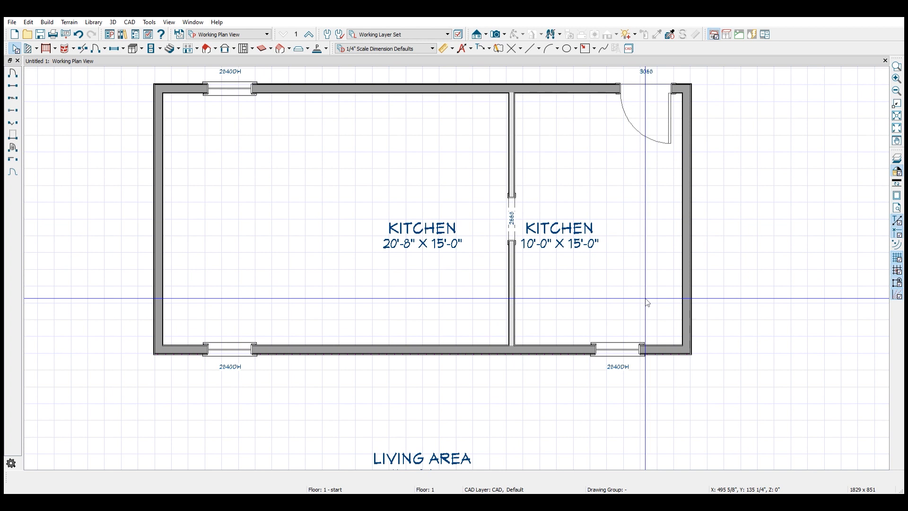
Place a bay window in the kitchen's lower exterior wall
{"action": "key", "text": "space"}
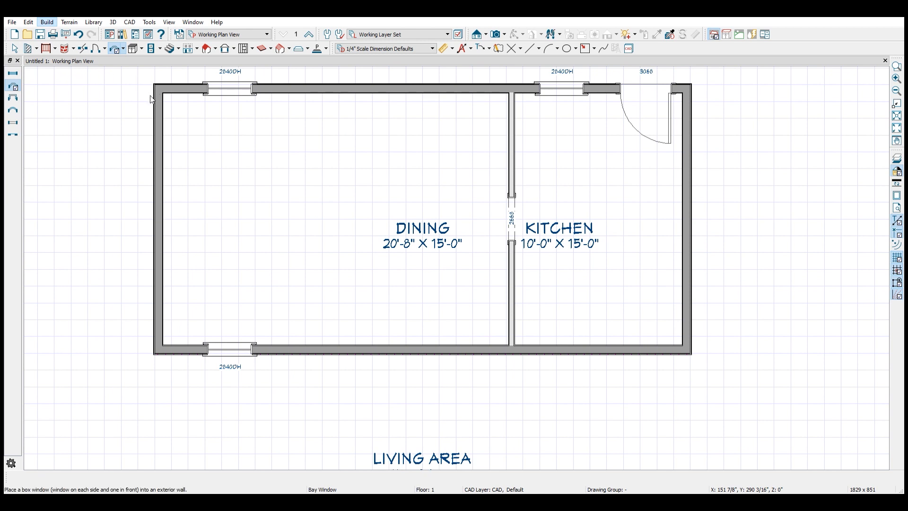
{"action": "left_click", "coordinate": [596, 352]}
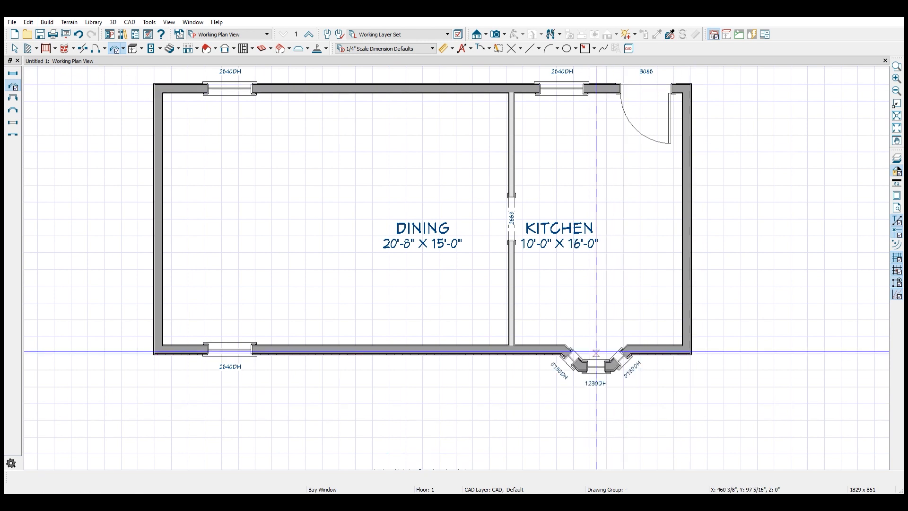
{"action": "key", "text": "space"}
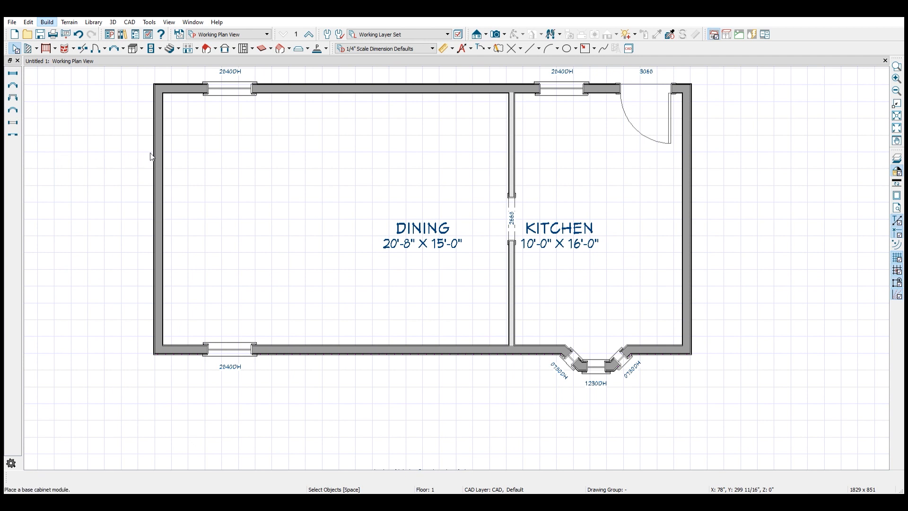
Place a row of five base cabinets along the kitchen's lower wall, from the interior wall to the exterior corner
{"action": "key", "text": "shift+t"}
{"action": "left_click", "coordinate": [521, 331]}
{"action": "left_click", "coordinate": [579, 331]}
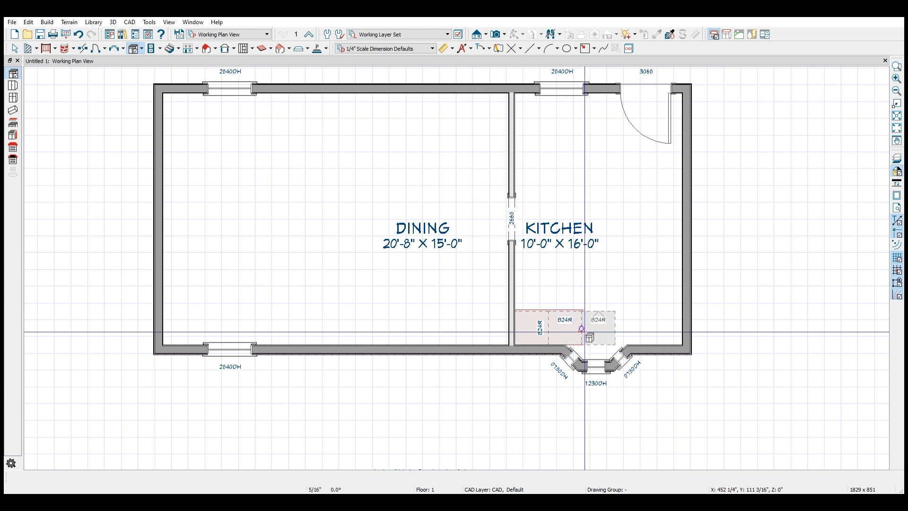
{"action": "left_click", "coordinate": [598, 333]}
{"action": "left_click", "coordinate": [631, 333]}
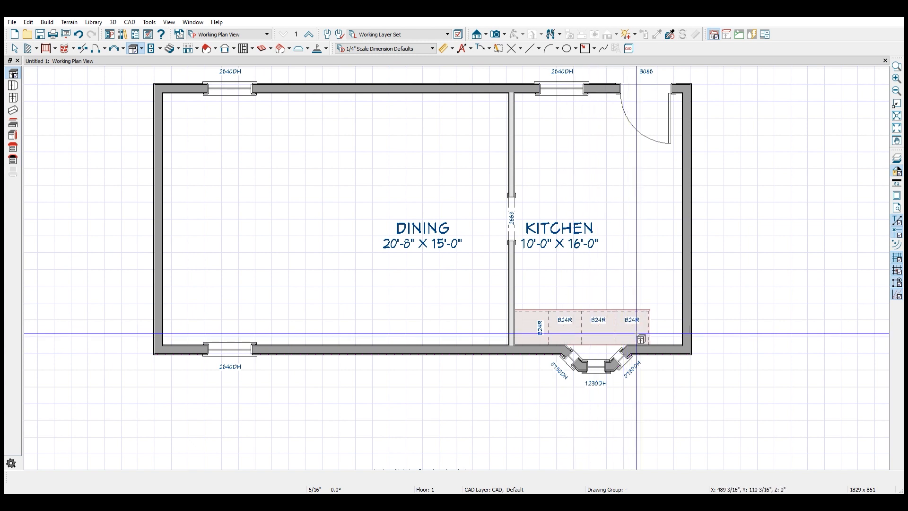
{"action": "left_click", "coordinate": [664, 332]}
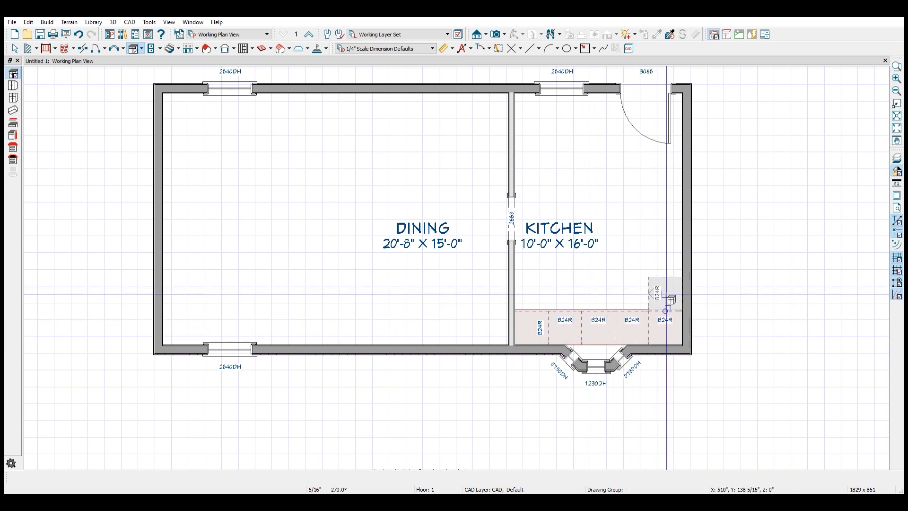
Extend the base cabinets with four units up the kitchen's right exterior wall and one above the corner unit on the interior wall
{"action": "left_click", "coordinate": [665, 294]}
{"action": "left_click", "coordinate": [664, 260]}
{"action": "left_click", "coordinate": [661, 226]}
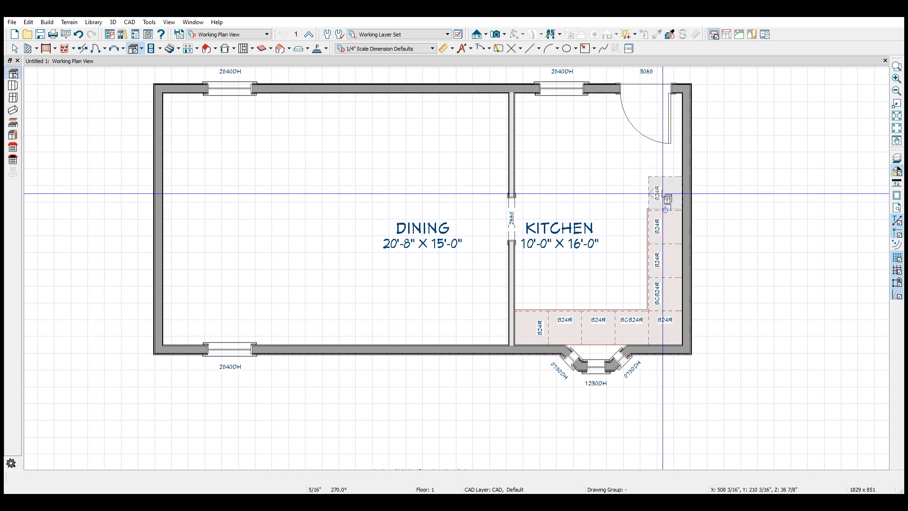
{"action": "left_click", "coordinate": [661, 194]}
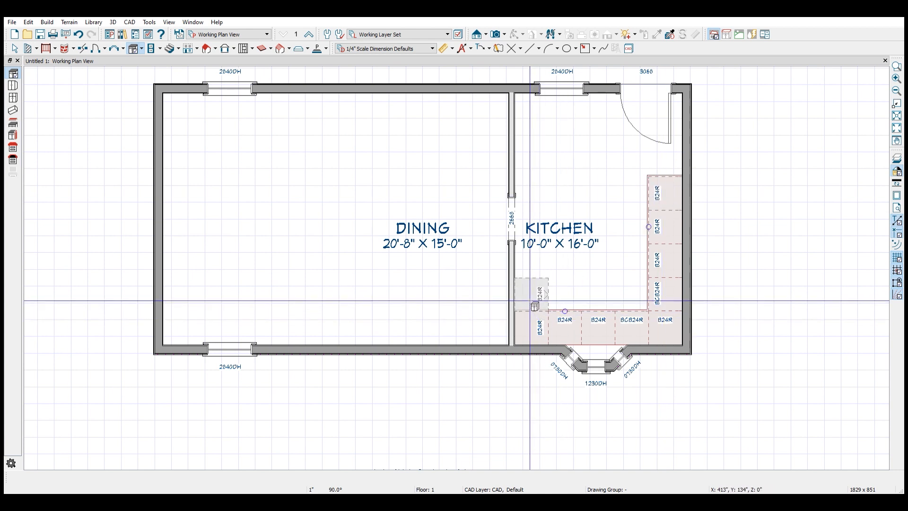
{"action": "left_click", "coordinate": [534, 306]}
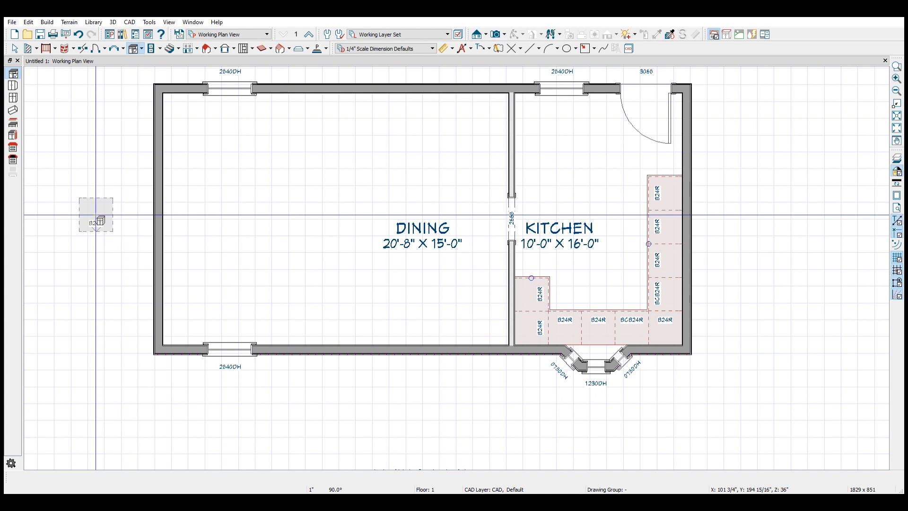
{"action": "key", "text": "Escape"}
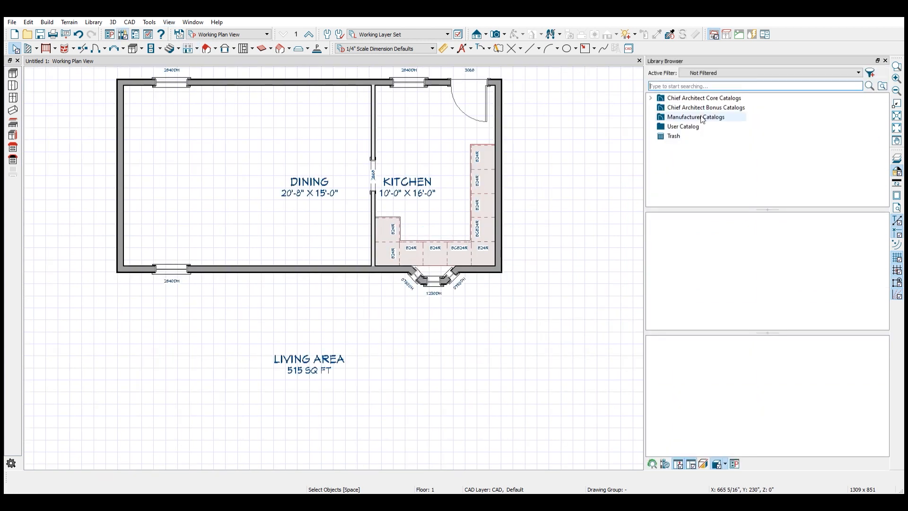
From the core catalog's standard-size cooktops and rangetops, place the Standard Rangetop in the base cabinet centred on the bay window
{"action": "left_click", "coordinate": [651, 98]}
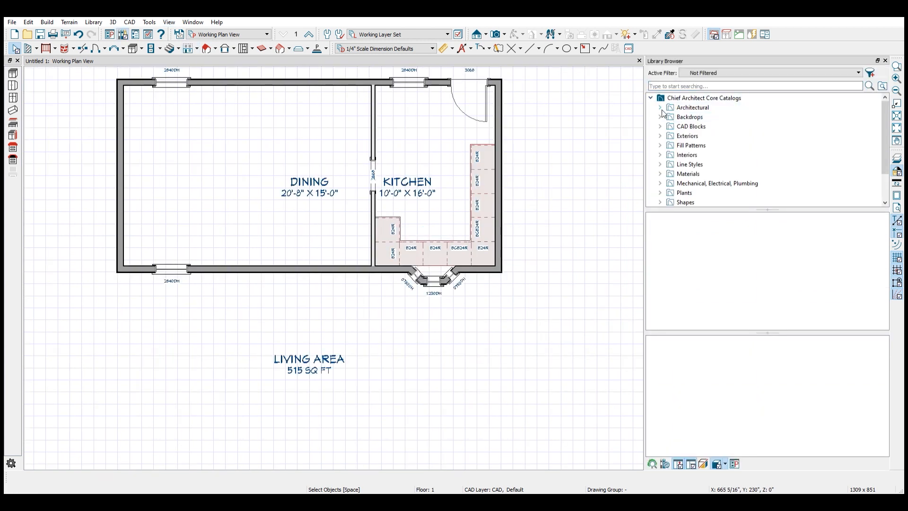
{"action": "left_click", "coordinate": [661, 108]}
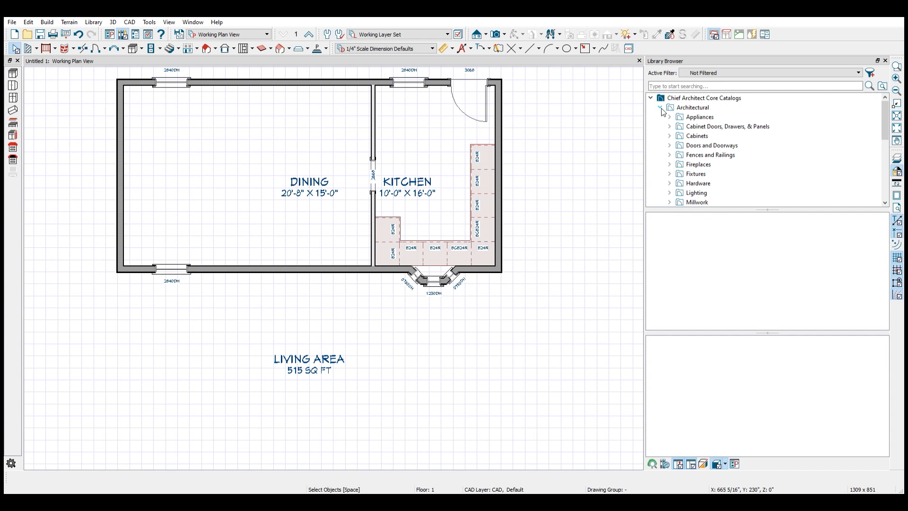
{"action": "left_click", "coordinate": [670, 117]}
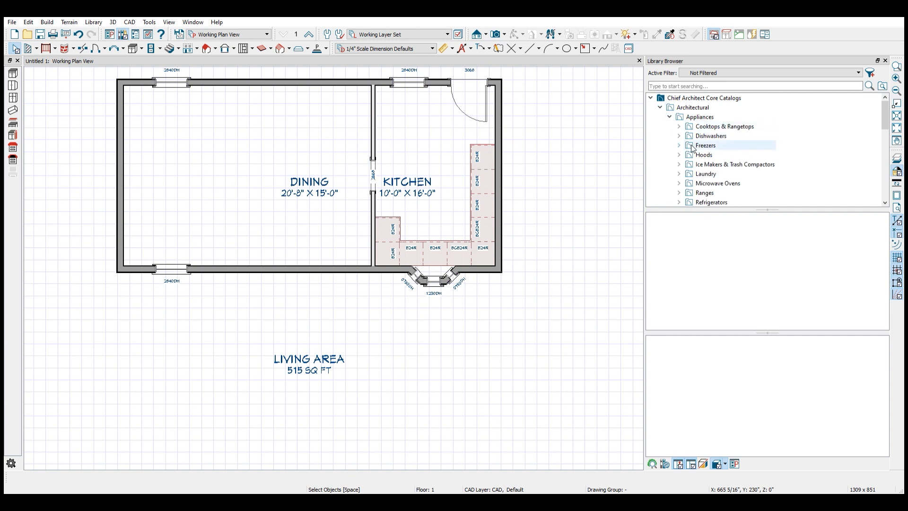
{"action": "left_click", "coordinate": [679, 126]}
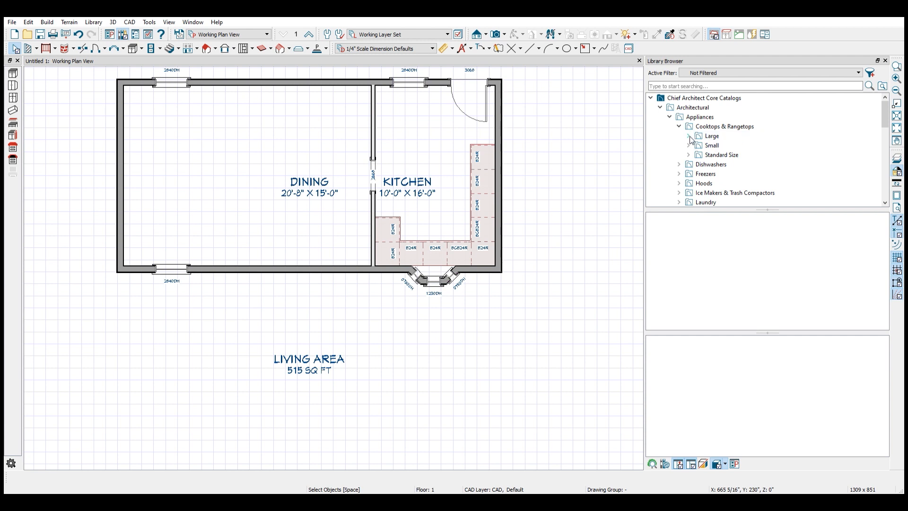
{"action": "left_click", "coordinate": [689, 155]}
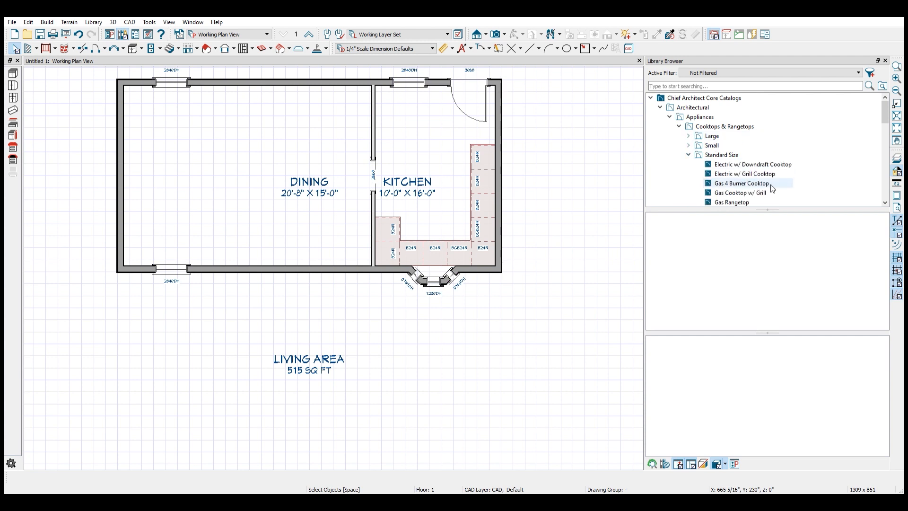
{"action": "scroll", "coordinate": [741, 184], "scroll_direction": "down", "scroll_amount": 1}
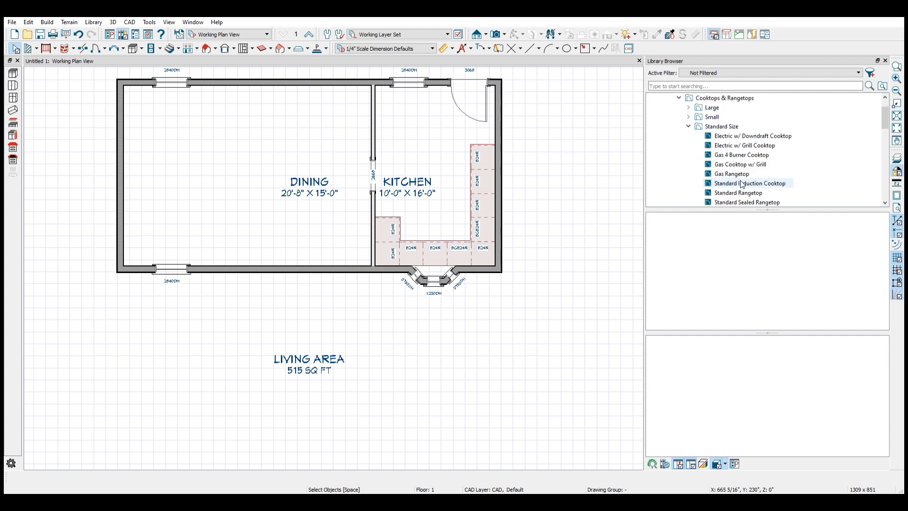
{"action": "left_click", "coordinate": [733, 155]}
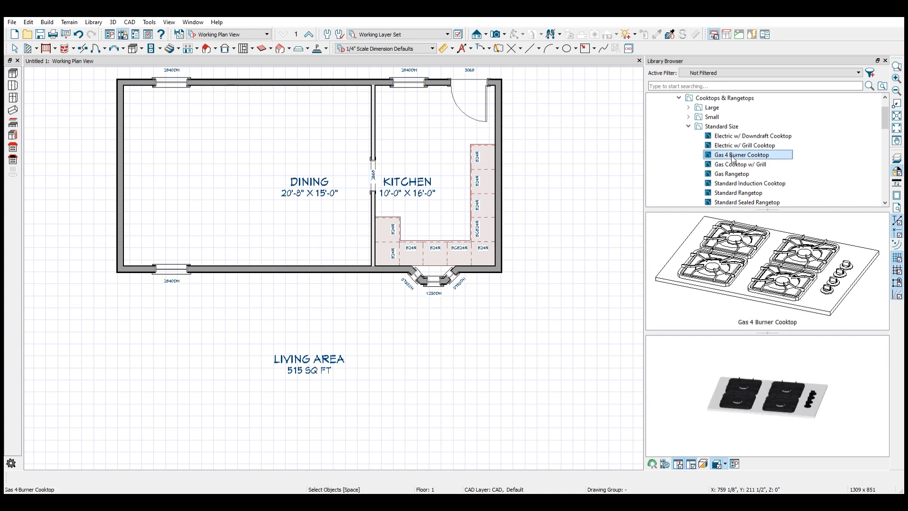
{"action": "scroll", "coordinate": [732, 158], "scroll_direction": "down", "scroll_amount": 1}
{"action": "left_click", "coordinate": [732, 156]}
{"action": "left_click", "coordinate": [732, 165]}
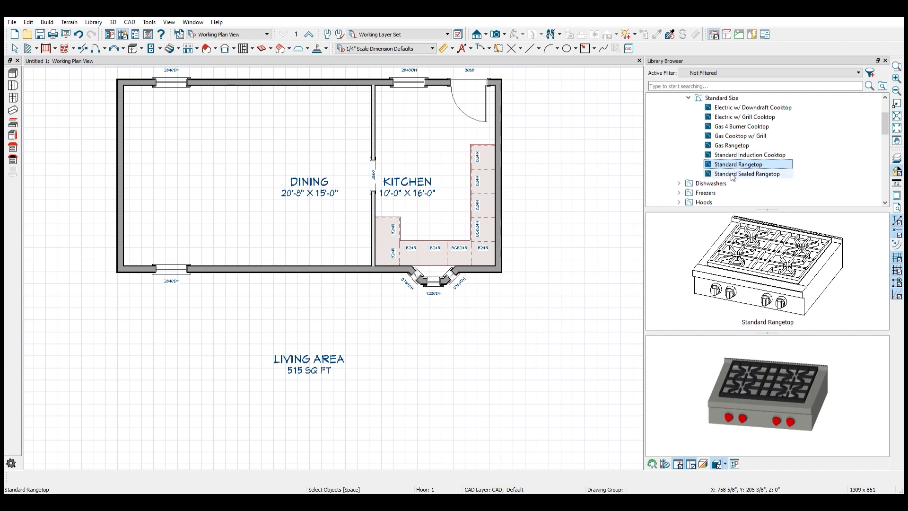
{"action": "left_click", "coordinate": [732, 174]}
{"action": "left_click", "coordinate": [731, 165]}
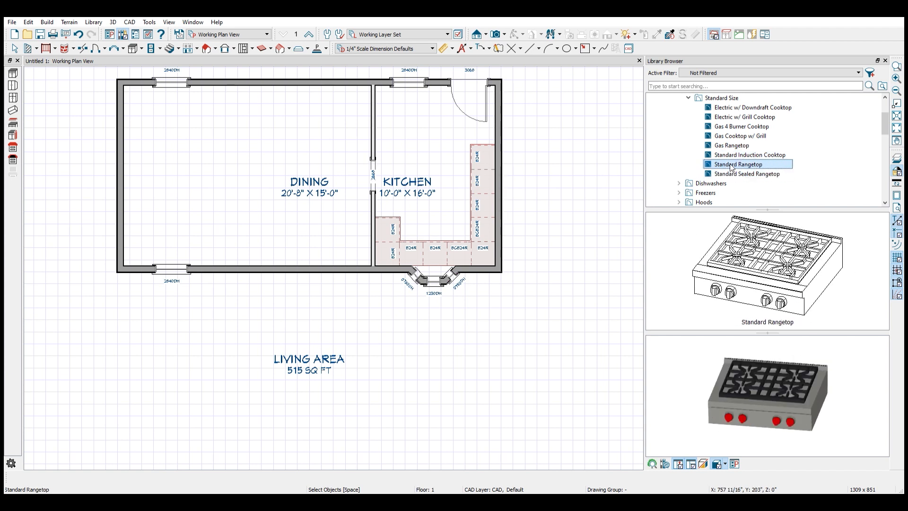
{"action": "left_click_drag", "start_coordinate": [711, 166], "coordinate": [434, 252]}
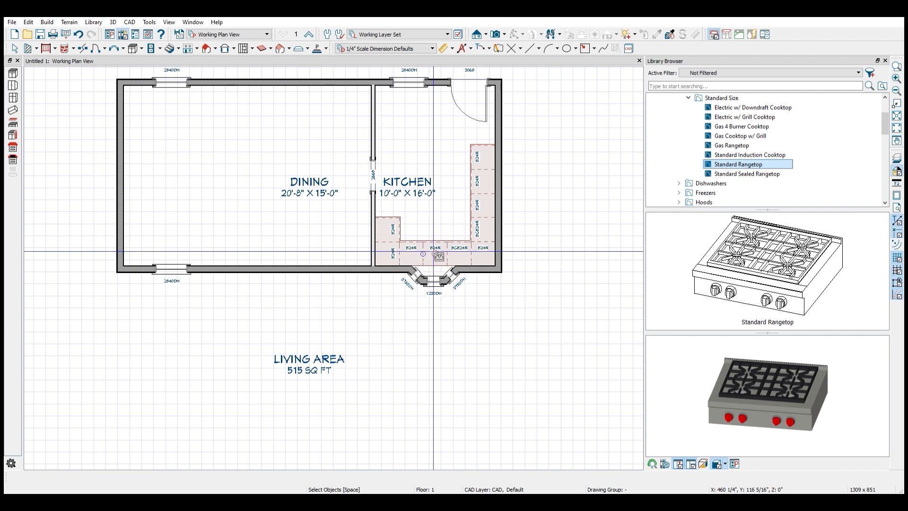
{"action": "left_click_drag", "start_coordinate": [433, 252], "coordinate": [434, 252]}
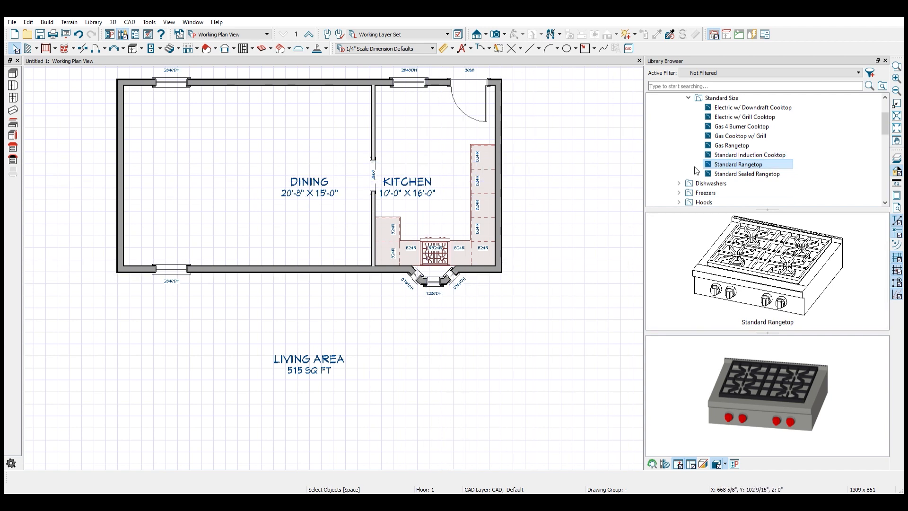
Search the library for "sink" and place the Apron Front Sink with faucet in the second-from-top base cabinet on the kitchen's right wall
{"action": "scroll", "coordinate": [695, 169], "scroll_direction": "up", "scroll_amount": 1}
{"action": "left_click", "coordinate": [688, 127]}
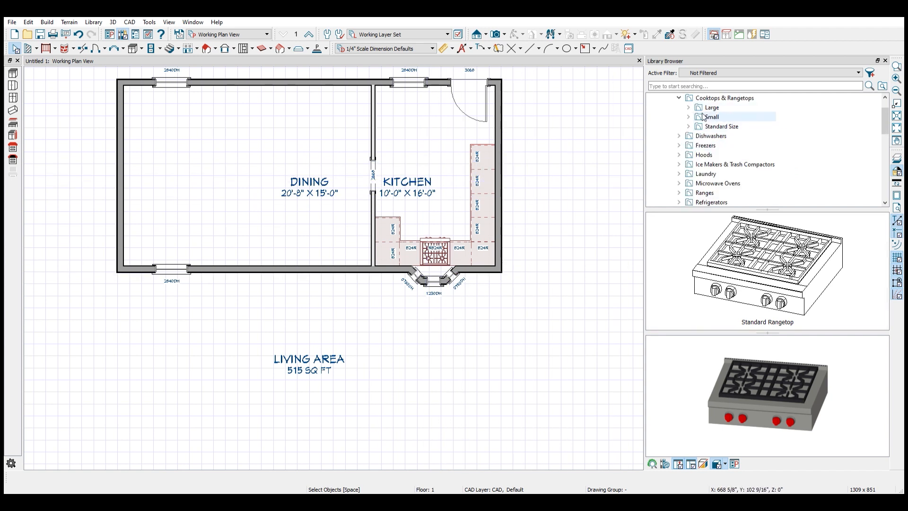
{"action": "left_click", "coordinate": [713, 86]}
{"action": "type", "text": "sink"}
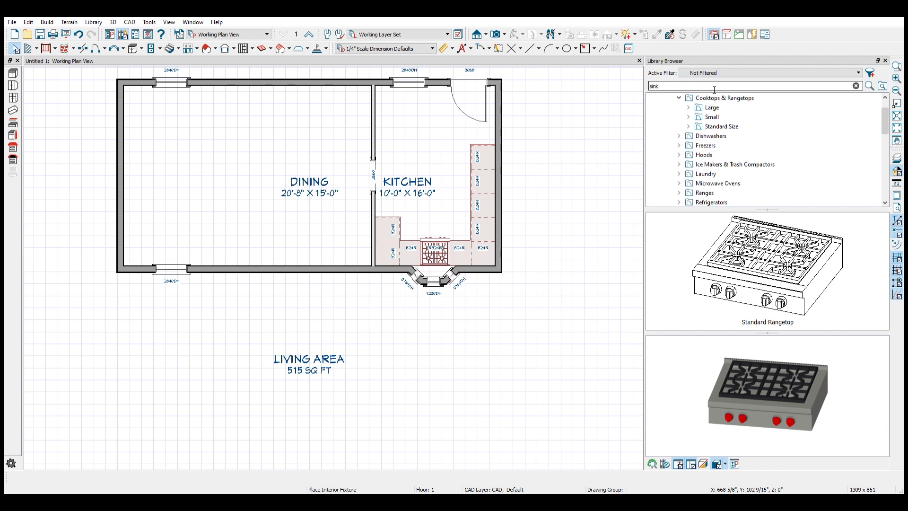
{"action": "key", "text": "Return"}
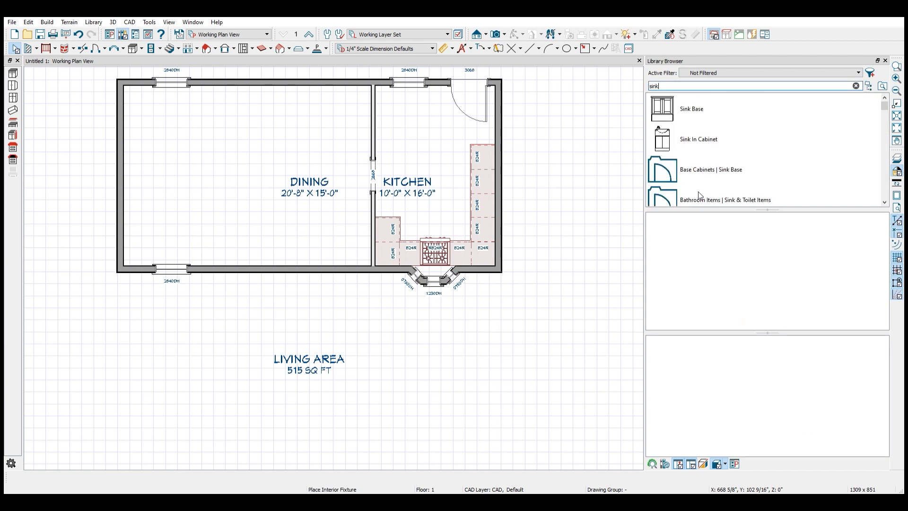
{"action": "scroll", "coordinate": [702, 176], "scroll_direction": "down", "scroll_amount": 3}
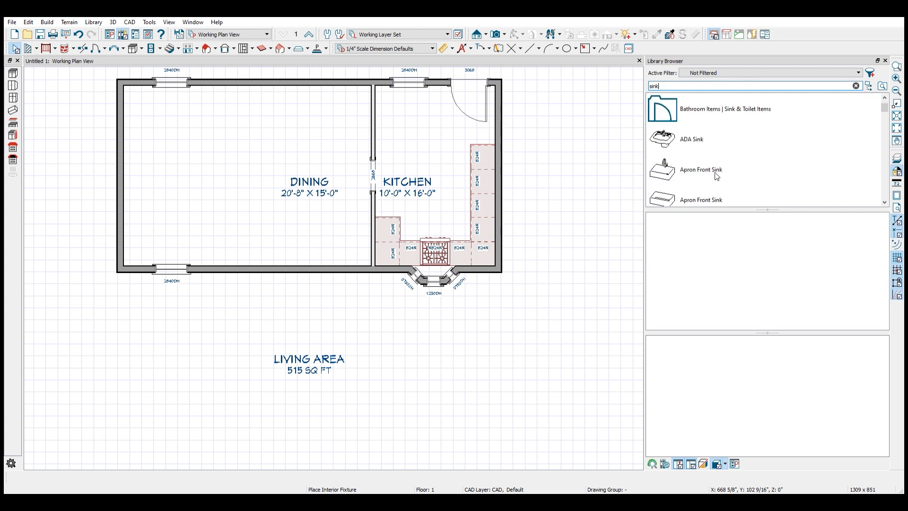
{"action": "scroll", "coordinate": [704, 175], "scroll_direction": "down", "scroll_amount": 3}
{"action": "scroll", "coordinate": [706, 147], "scroll_direction": "up", "scroll_amount": 3}
{"action": "left_click", "coordinate": [699, 172]}
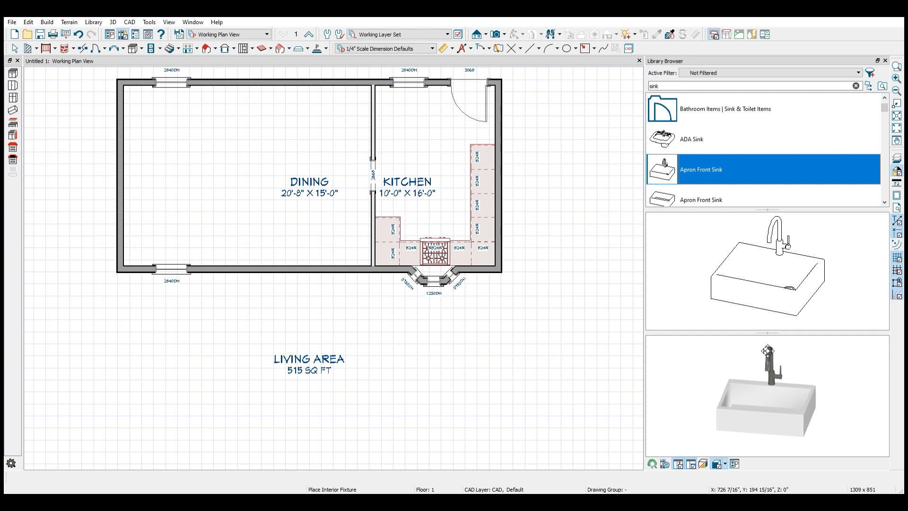
{"action": "left_click", "coordinate": [758, 284]}
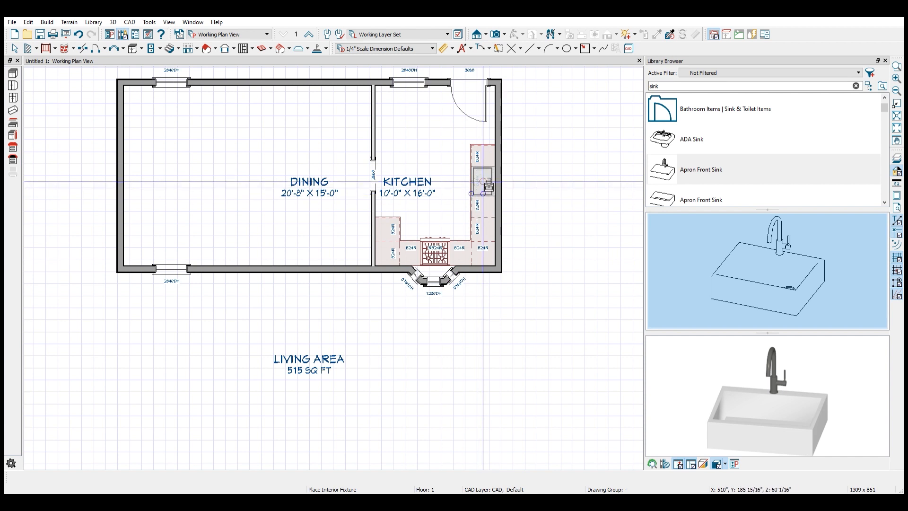
{"action": "left_click", "coordinate": [483, 182]}
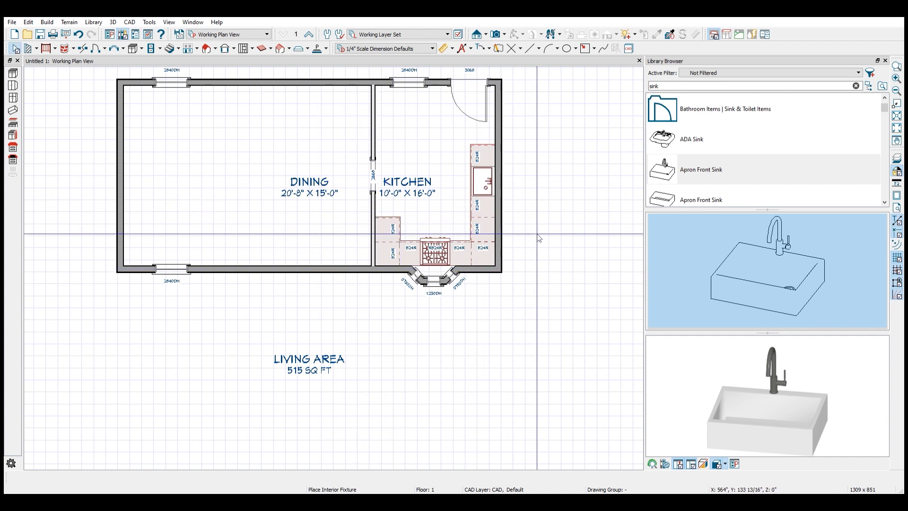
Search the library for "dishwasher" and place Dishwasher 1 in the base cabinet directly below the sink
{"action": "left_click_drag", "start_coordinate": [673, 88], "coordinate": [642, 87]}
{"action": "type", "text": "dishwasher"}
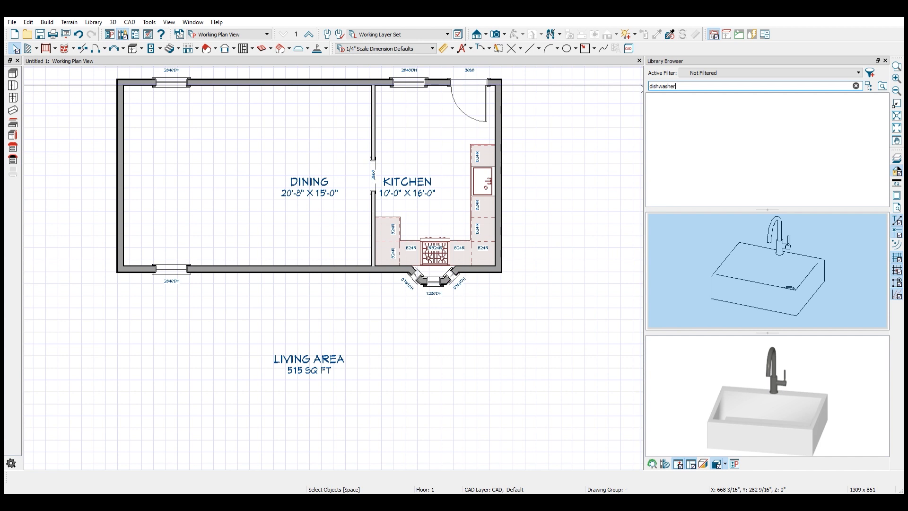
{"action": "left_click", "coordinate": [695, 170]}
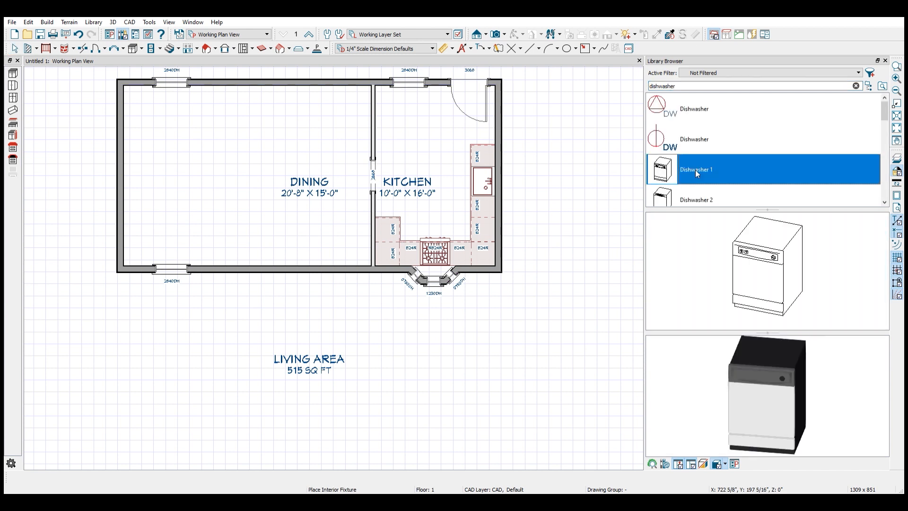
{"action": "left_click", "coordinate": [758, 273]}
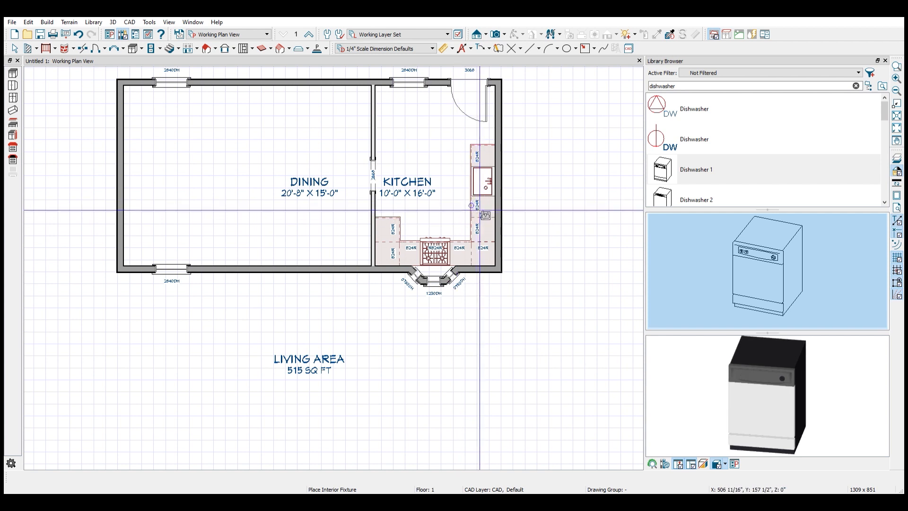
{"action": "left_click", "coordinate": [479, 222]}
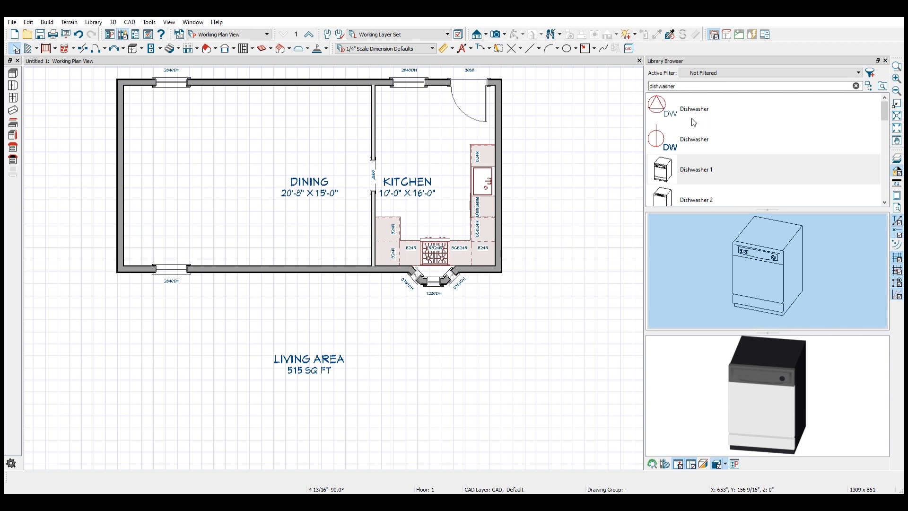
Search the library for "fridge" and place Double Door Refrigerator 1 against the kitchen's interior wall, above the doorway
{"action": "double_click", "coordinate": [702, 86]}
{"action": "type", "text": "fridge"}
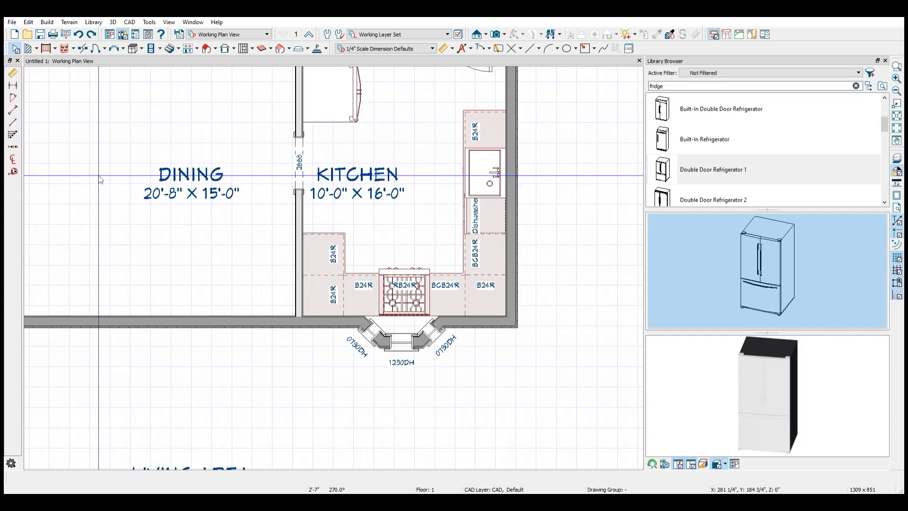
Measure the distance from the refrigerator's front to the rangetop's front with the Tape Measure
{"action": "left_click", "coordinate": [13, 173]}
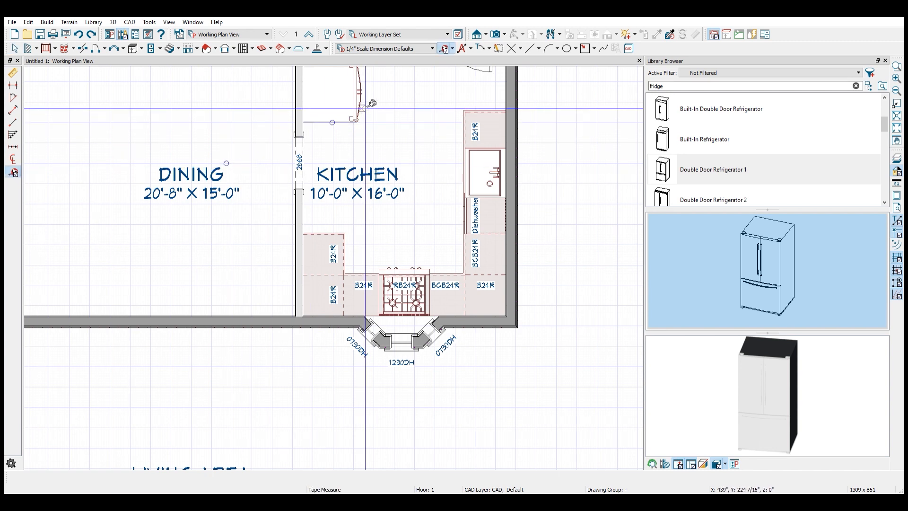
{"action": "left_click_drag", "start_coordinate": [362, 90], "coordinate": [403, 272]}
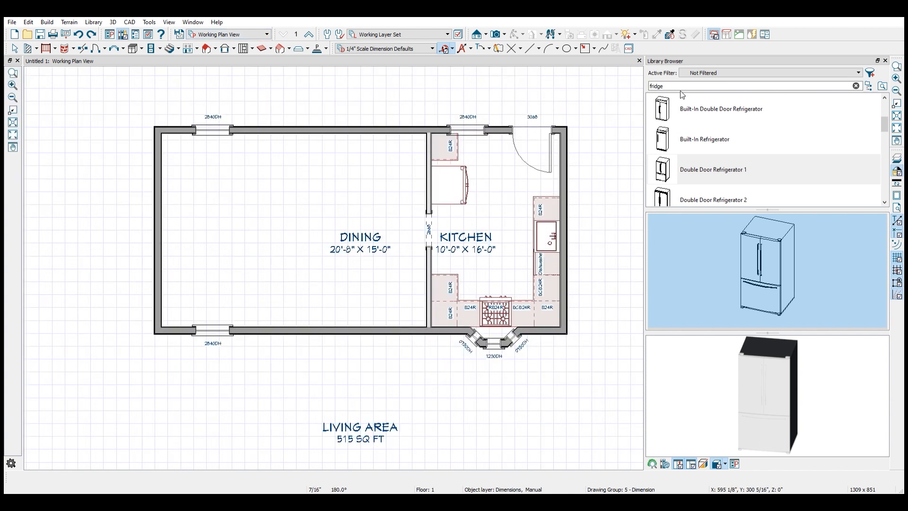
Search the library for "dining table"
{"action": "left_click", "coordinate": [683, 89]}
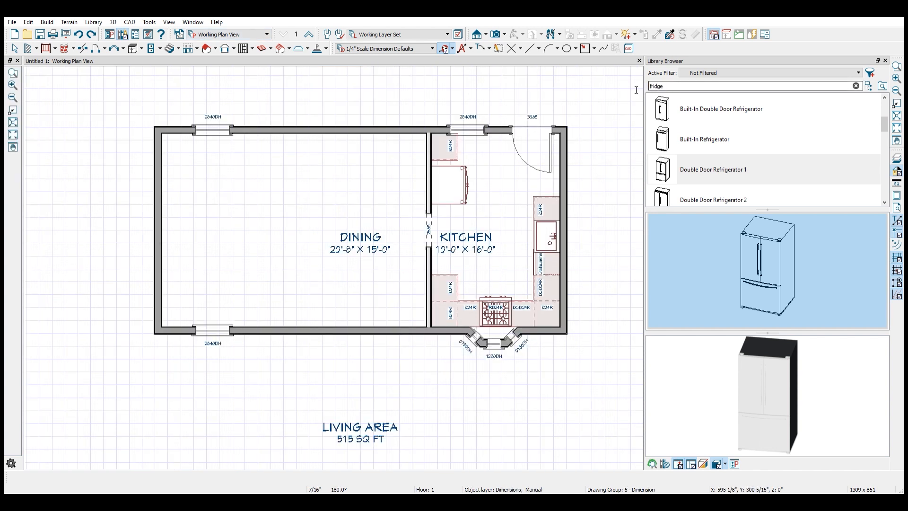
{"action": "left_click", "coordinate": [674, 90]}
{"action": "left_click_drag", "start_coordinate": [654, 90], "coordinate": [670, 89]}
{"action": "type", "text": "table"}
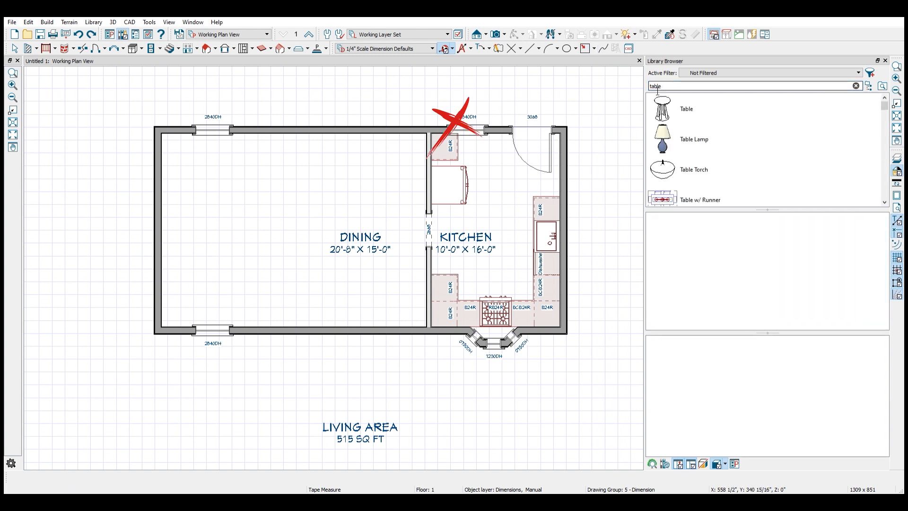
{"action": "key", "text": "Home"}
{"action": "type", "text": "dining"}
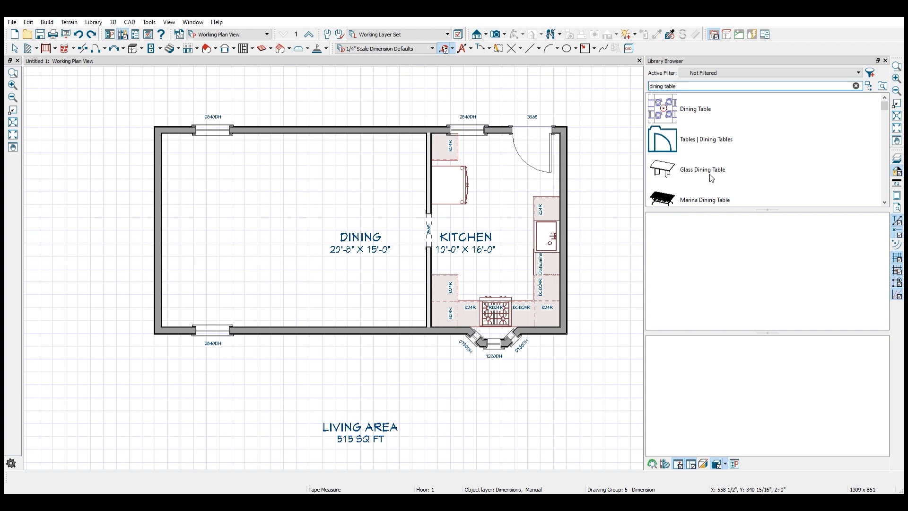
Place the Prairie Dining Table in the middle of the dining room and add a second window to each of its long walls
{"action": "left_click", "coordinate": [713, 144]}
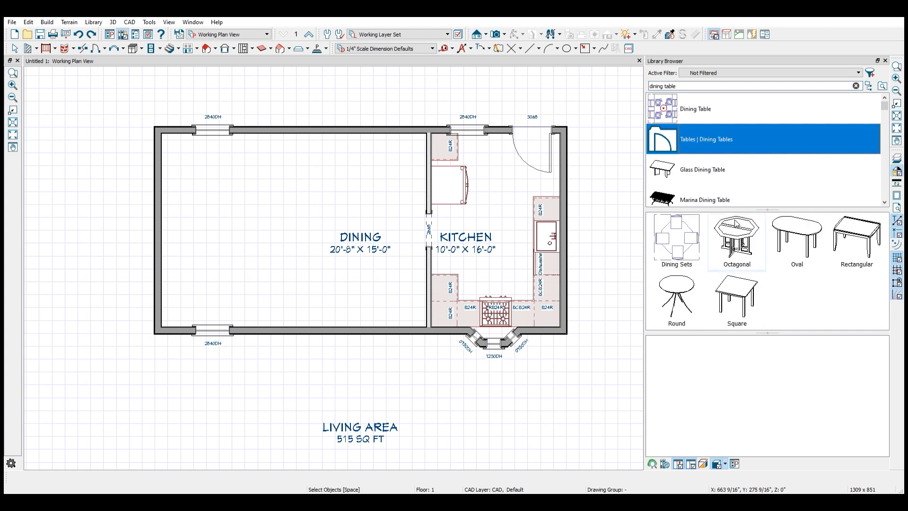
{"action": "left_click", "coordinate": [706, 174]}
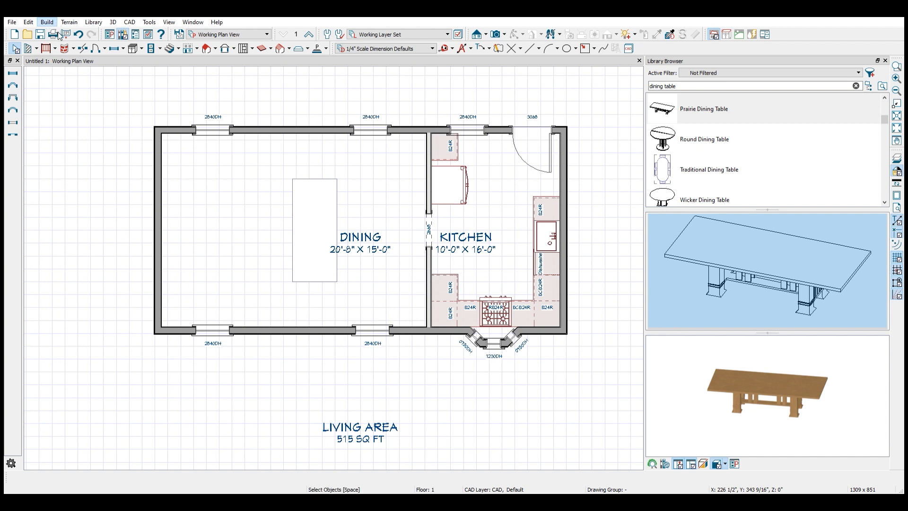
Place a hinged exterior door in the dining room's end wall, near the lower corner
{"action": "left_click", "coordinate": [97, 48]}
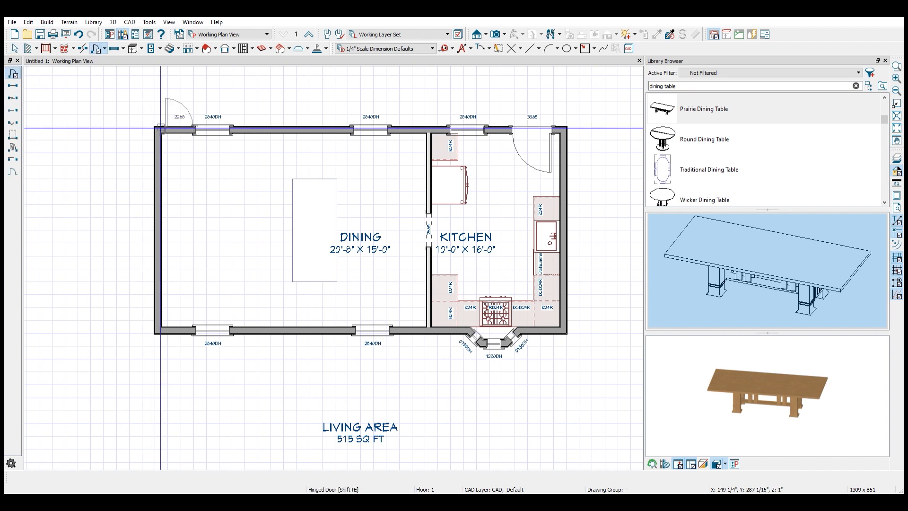
{"action": "left_click", "coordinate": [166, 305]}
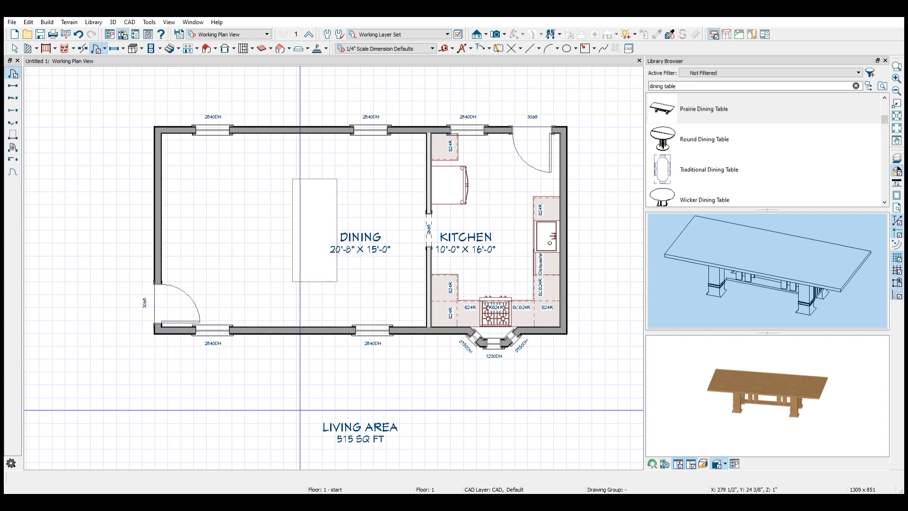
{"action": "key", "text": "space"}
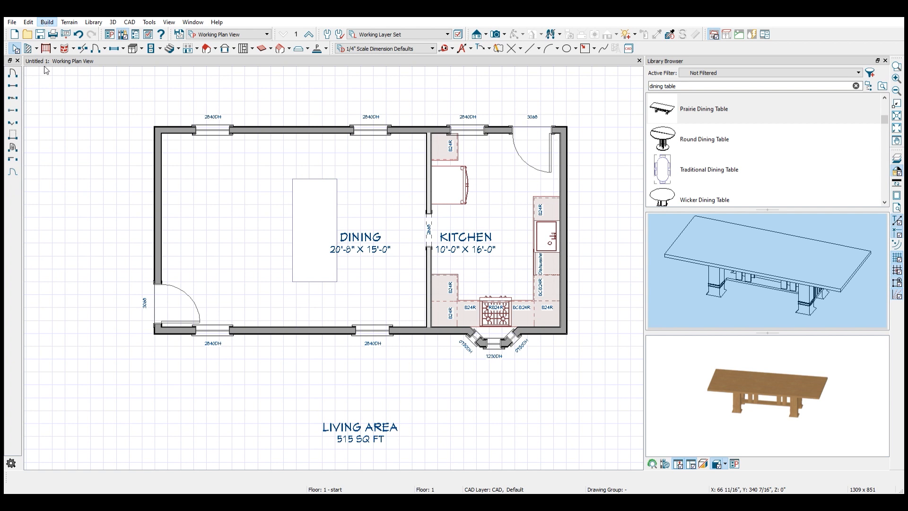
Draw a rectangular slab outside the dining room's end-wall door as an entry step, slightly longer than the door opening
{"action": "left_click", "coordinate": [141, 110]}
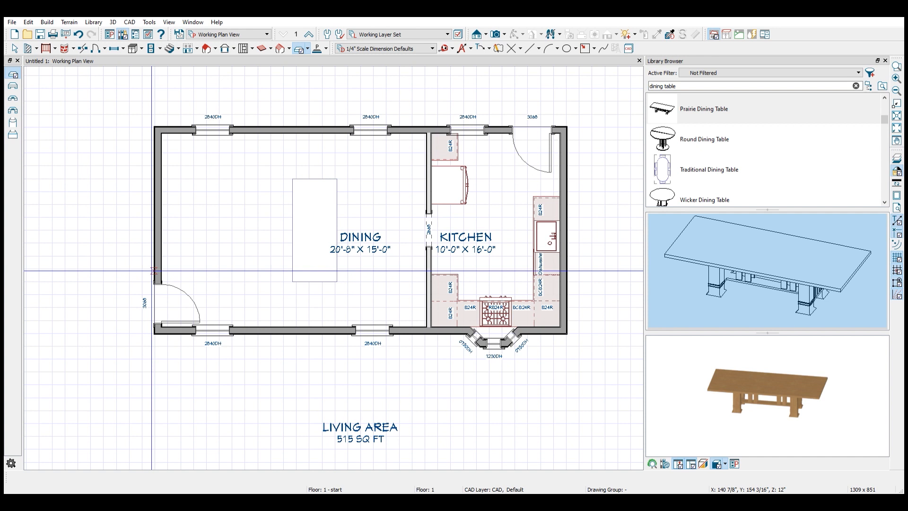
{"action": "left_click_drag", "start_coordinate": [154, 271], "coordinate": [130, 333]}
{"action": "left_click", "coordinate": [142, 305]}
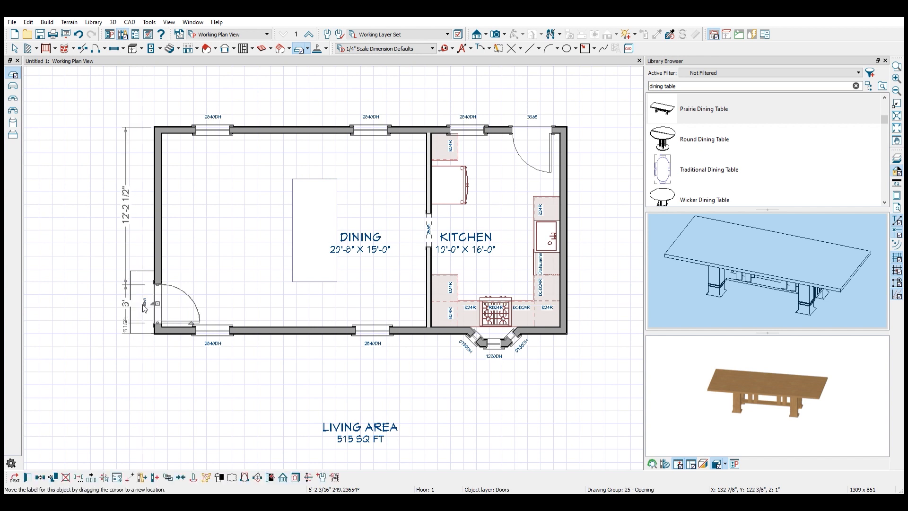
{"action": "key", "text": "Escape"}
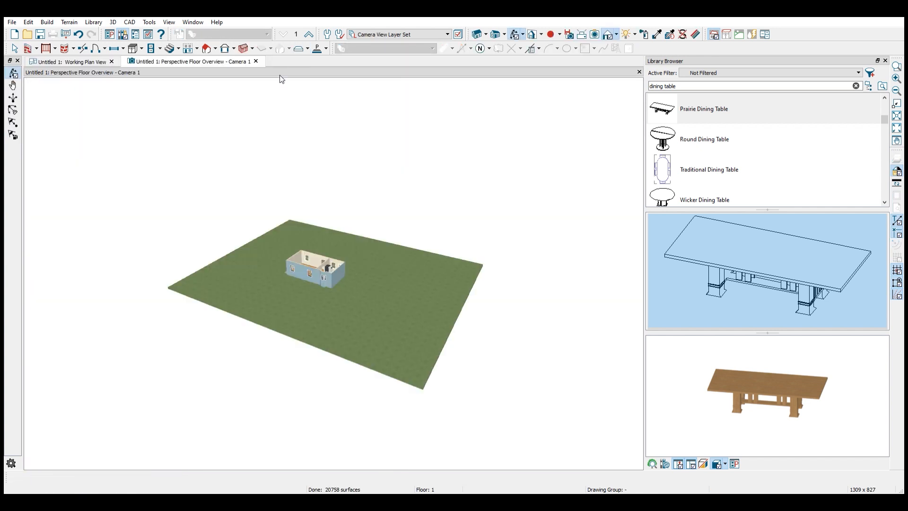
Open a Perspective Floor Overview of the house, view the kitchen and exterior, and tile it beside the plan view
{"action": "scroll", "coordinate": [315, 293], "scroll_direction": "up", "scroll_amount": 5}
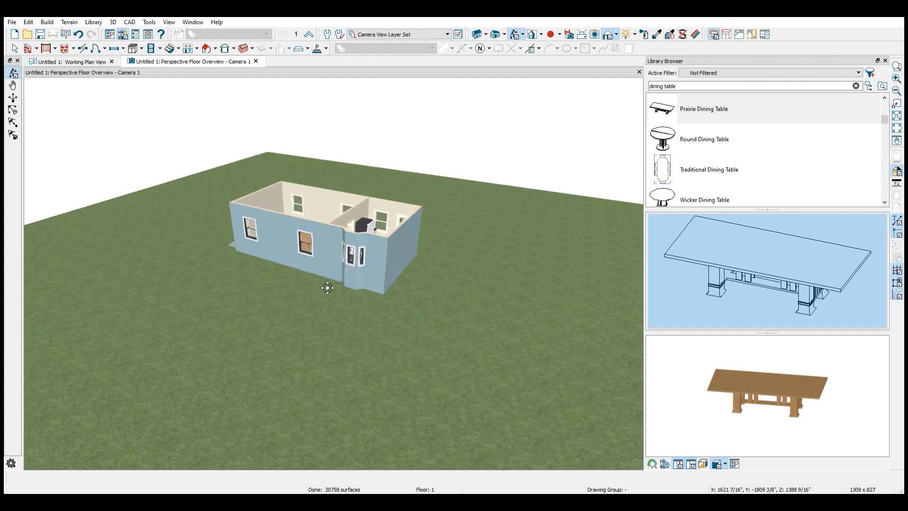
{"action": "left_click_drag", "start_coordinate": [282, 167], "coordinate": [370, 293]}
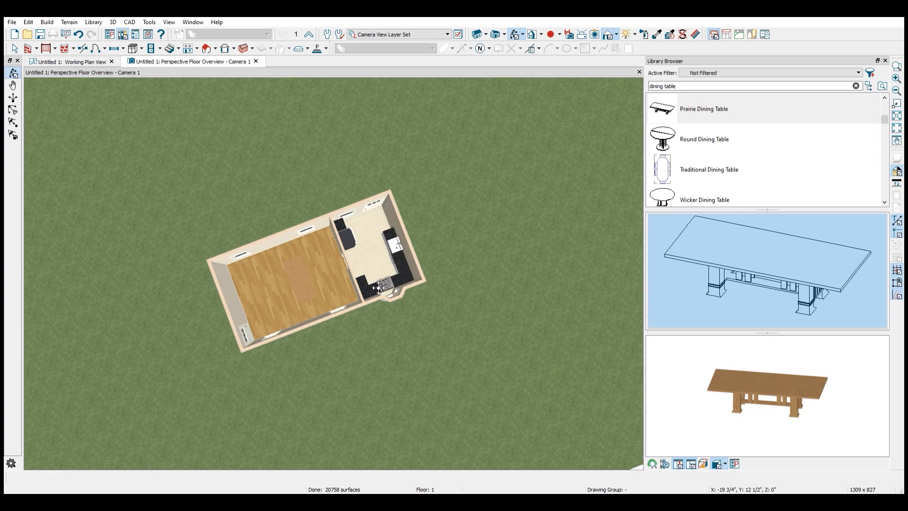
{"action": "scroll", "coordinate": [371, 287], "scroll_direction": "up", "scroll_amount": 6}
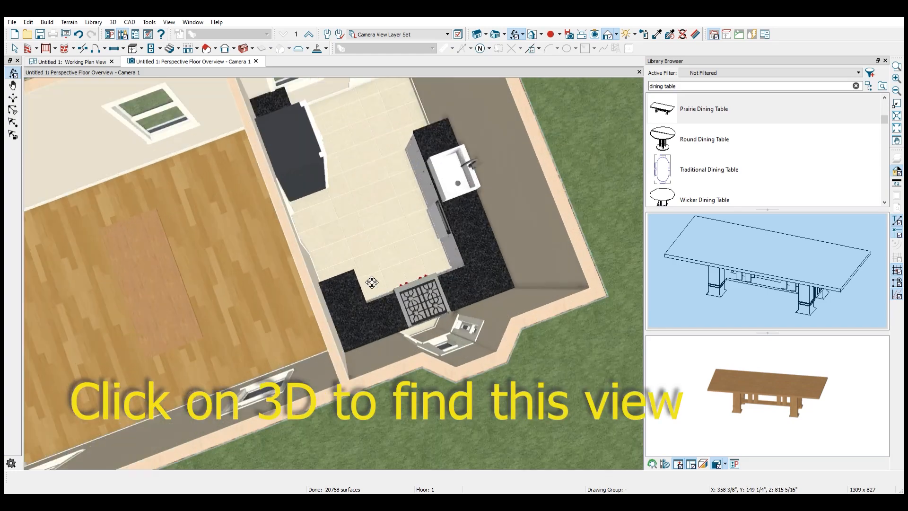
{"action": "left_click_drag", "start_coordinate": [373, 281], "coordinate": [57, 216]}
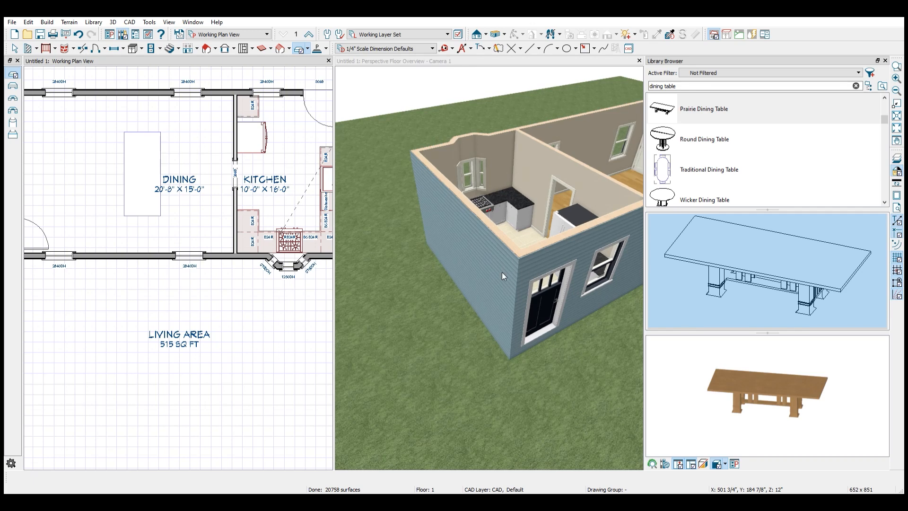
{"action": "left_click", "coordinate": [897, 141]}
{"action": "left_click_drag", "start_coordinate": [496, 255], "coordinate": [460, 251]}
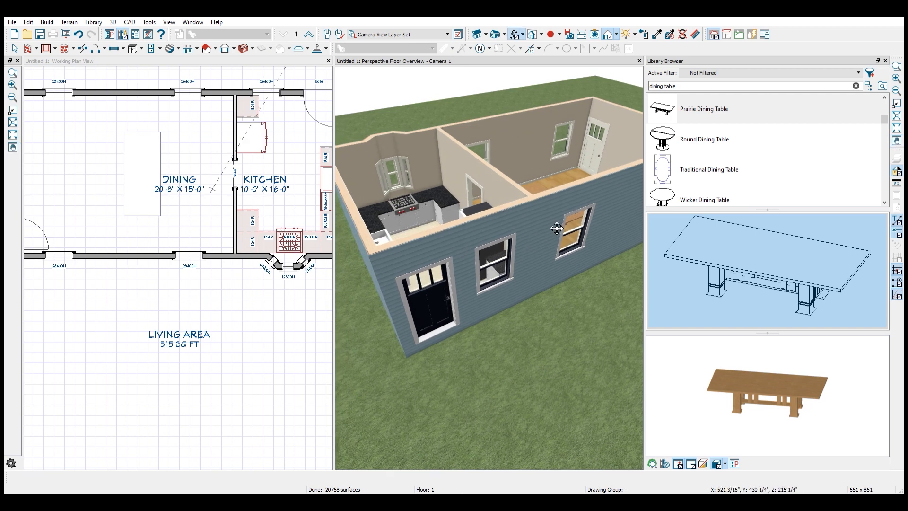
Change the exterior walls' siding to the Lap(weathered) Siding material in the wall specification
{"action": "left_click", "coordinate": [540, 228]}
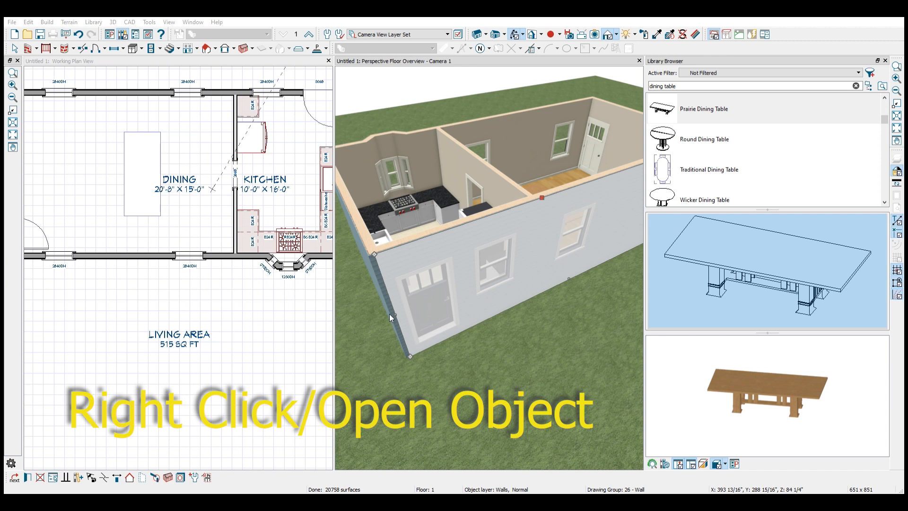
{"action": "double_click", "coordinate": [375, 132]}
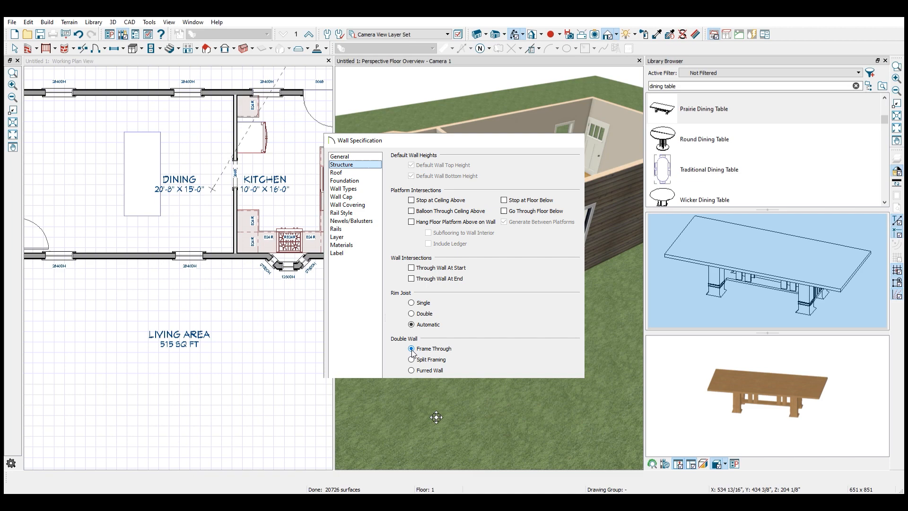
{"action": "left_click_drag", "start_coordinate": [432, 412], "coordinate": [339, 415]}
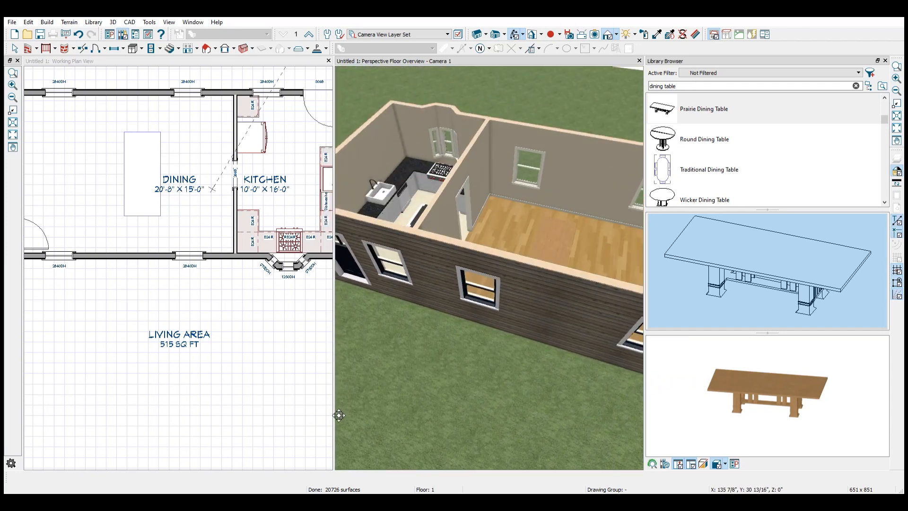
Paint the dining room's interior walls with Color - Dew using the Material Painter
{"action": "left_click", "coordinate": [415, 128]}
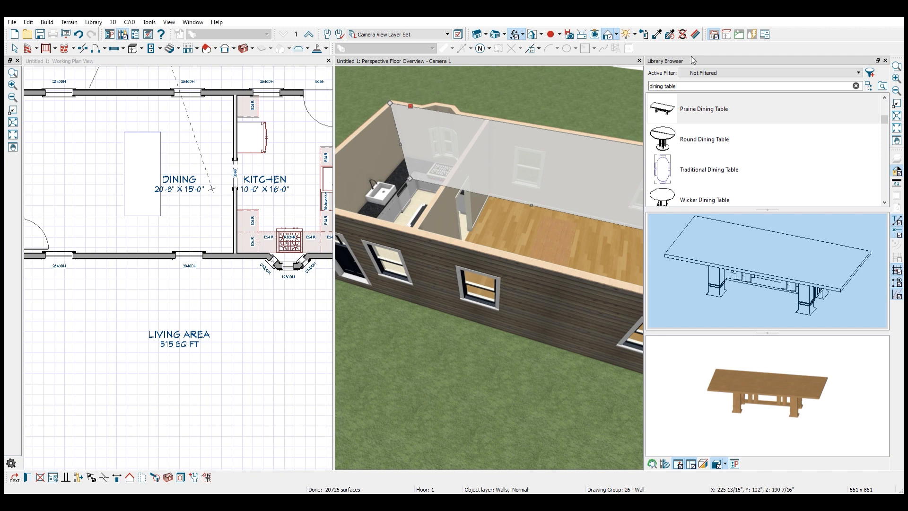
{"action": "key", "text": "Escape"}
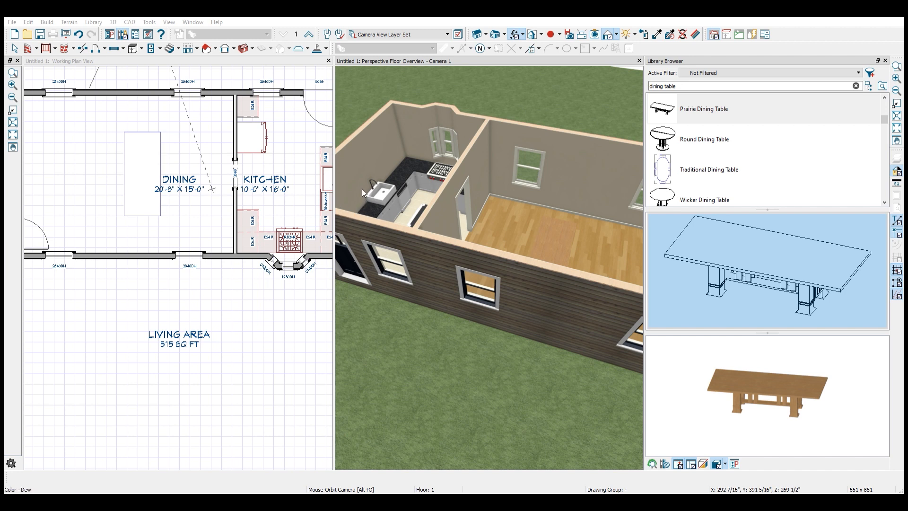
{"action": "left_click", "coordinate": [567, 353]}
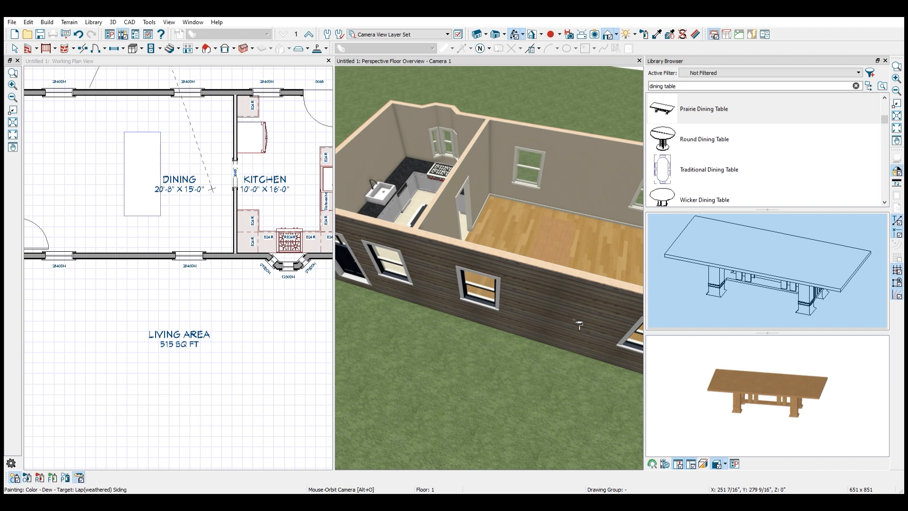
{"action": "left_click", "coordinate": [589, 168]}
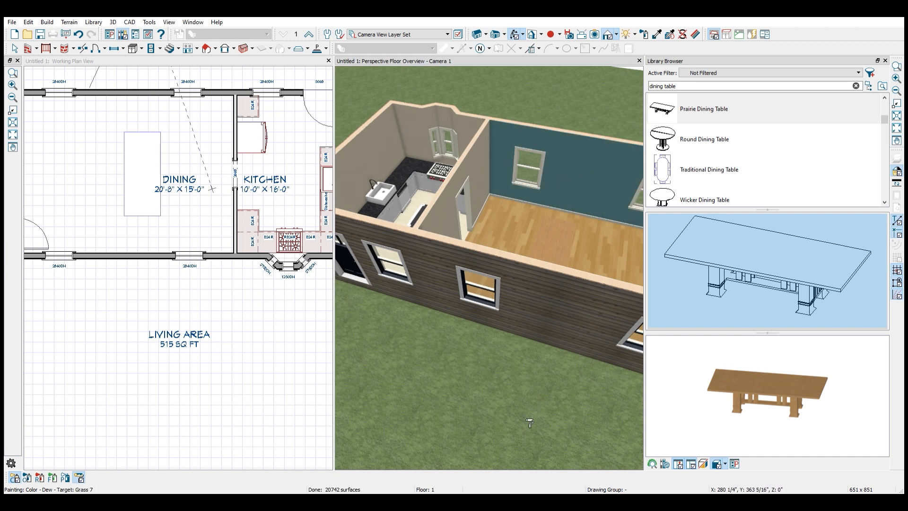
{"action": "mouse_move", "coordinate": [525, 415]}
{"action": "middle_mouse_down"}
{"action": "mouse_move", "coordinate": [433, 381]}
{"action": "mouse_move", "coordinate": [269, 358]}
{"action": "mouse_move", "coordinate": [425, 397]}
{"action": "mouse_move", "coordinate": [407, 392]}
{"action": "mouse_move", "coordinate": [424, 353]}
{"action": "middle_mouse_up"}
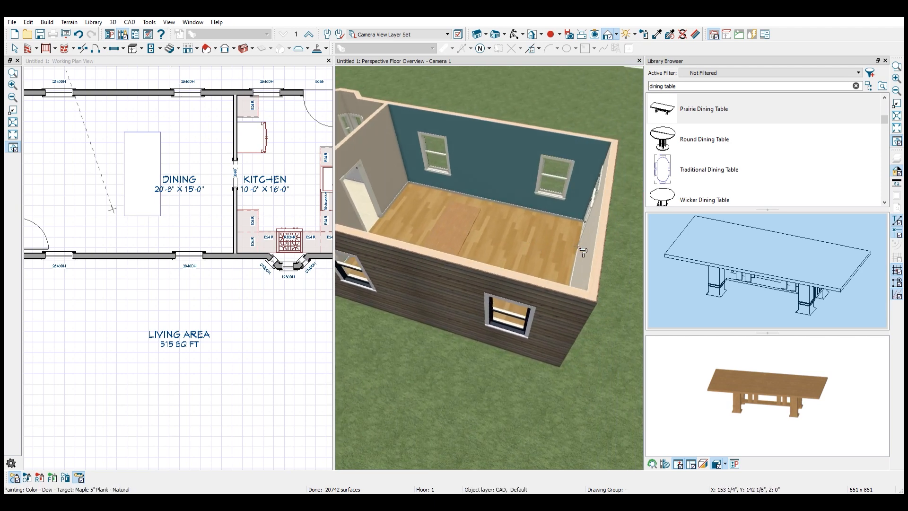
{"action": "left_click", "coordinate": [581, 254]}
{"action": "left_click", "coordinate": [377, 175]}
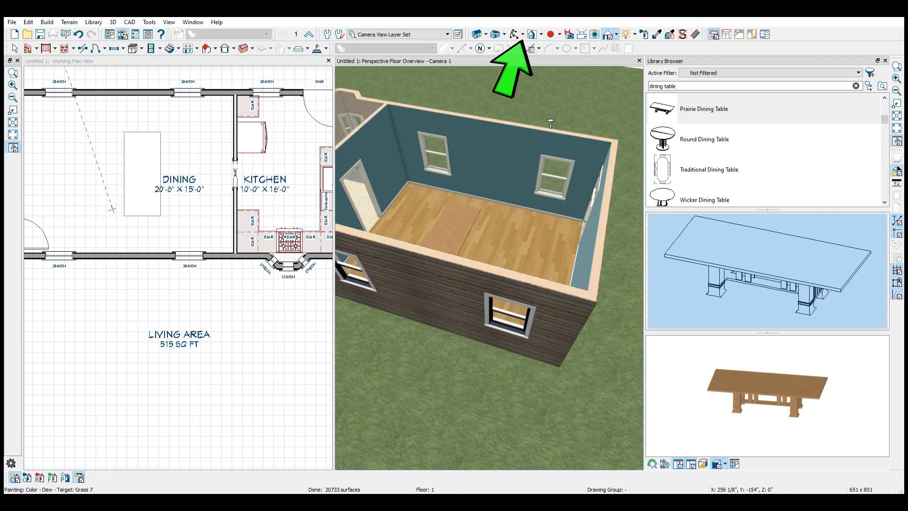
Try painting the terrain with Color - Dew, and undo that paint
{"action": "left_click", "coordinate": [514, 34]}
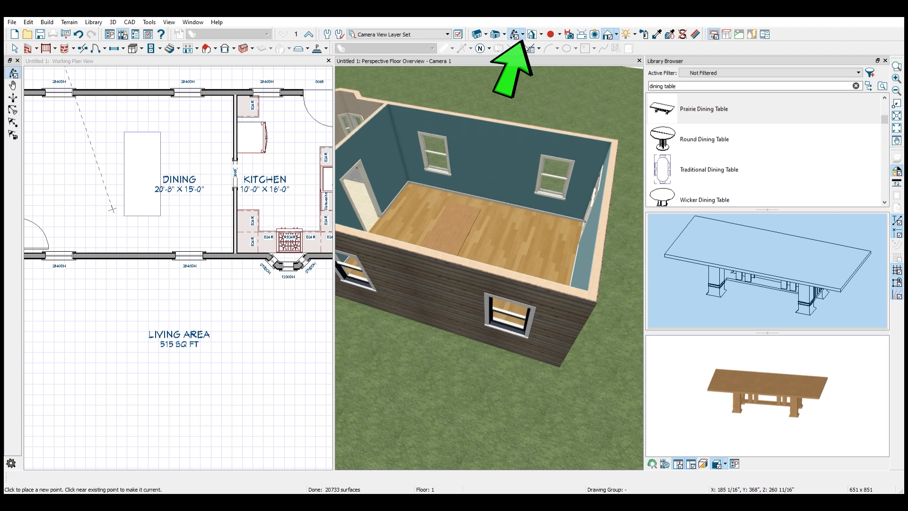
{"action": "left_click_drag", "start_coordinate": [574, 100], "coordinate": [307, 125]}
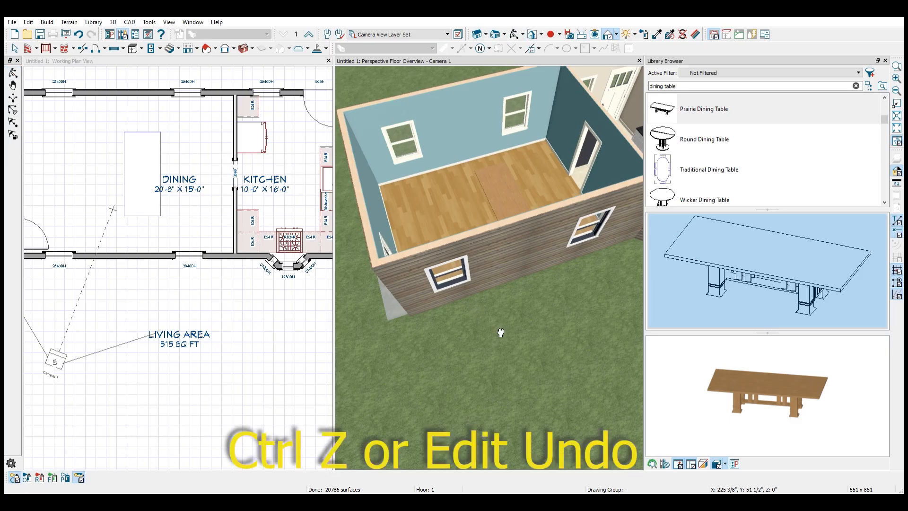
{"action": "key", "text": "ctrl+z"}
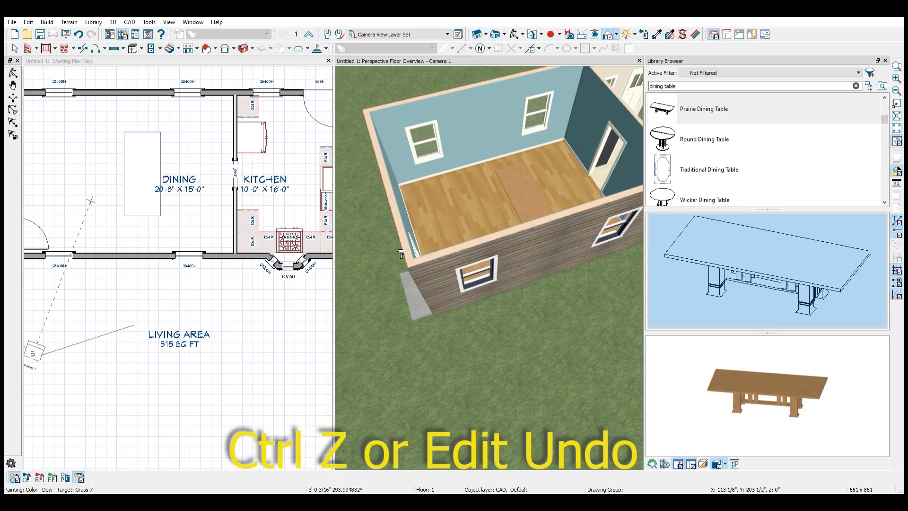
{"action": "left_click", "coordinate": [575, 318]}
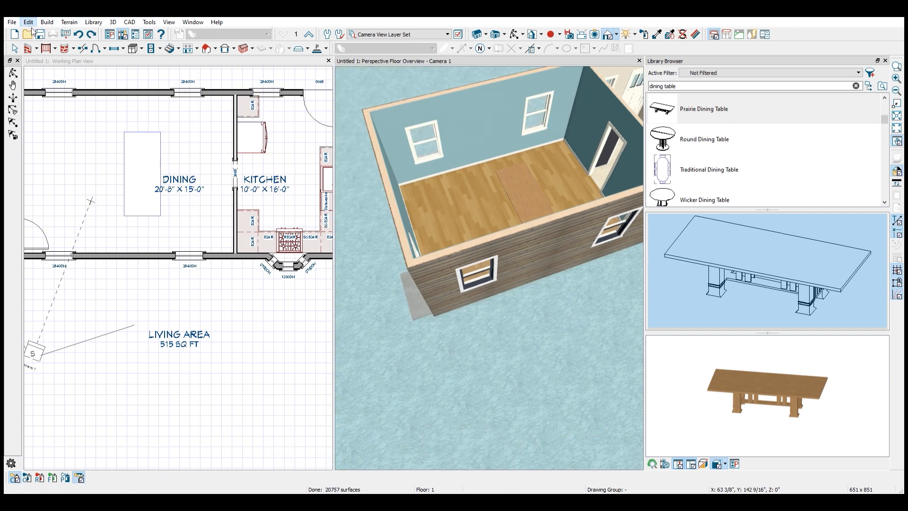
{"action": "key", "text": "ctrl+z"}
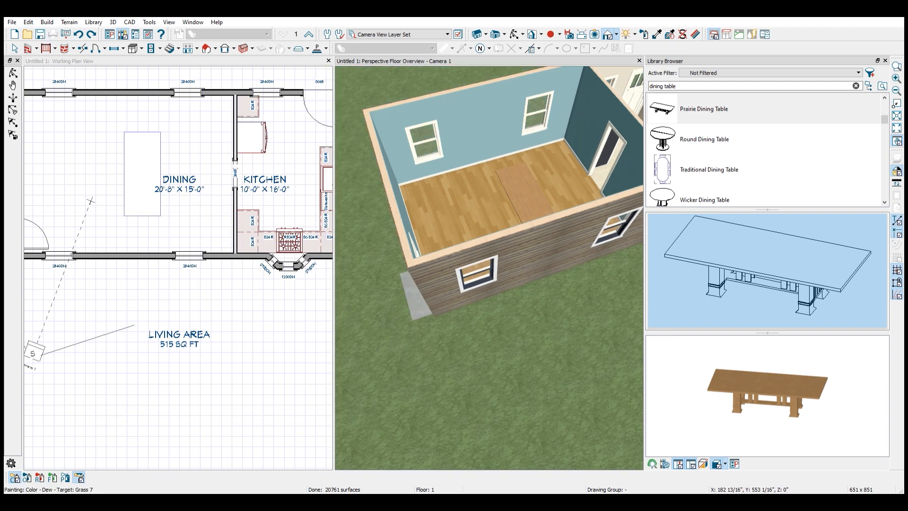
Select the slab at the end-wall door in the camera view and set its thickness to 8 inches
{"action": "left_click", "coordinate": [15, 49]}
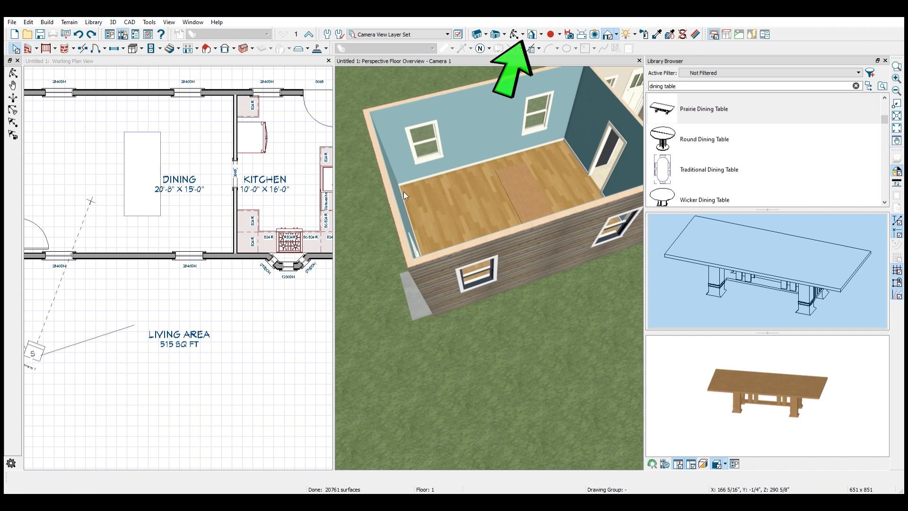
{"action": "left_click", "coordinate": [514, 34]}
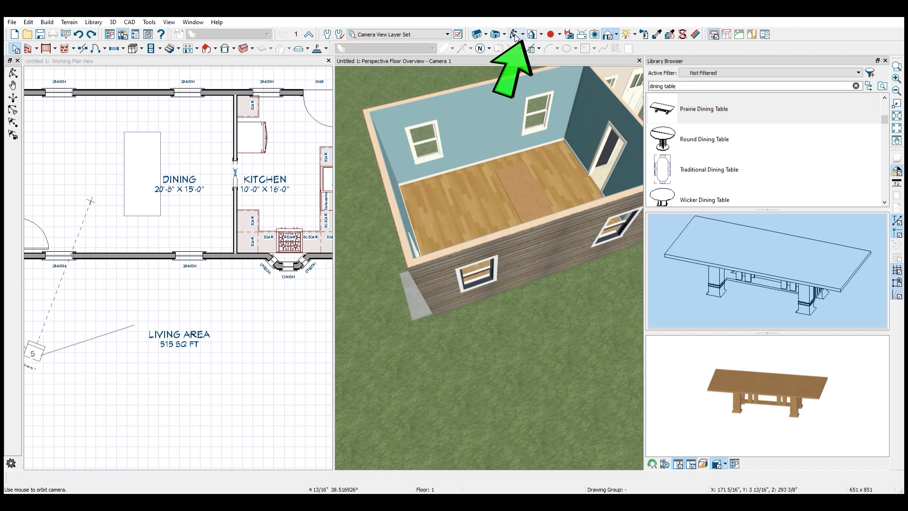
{"action": "left_click_drag", "start_coordinate": [385, 264], "coordinate": [510, 184]}
{"action": "left_click", "coordinate": [519, 233]}
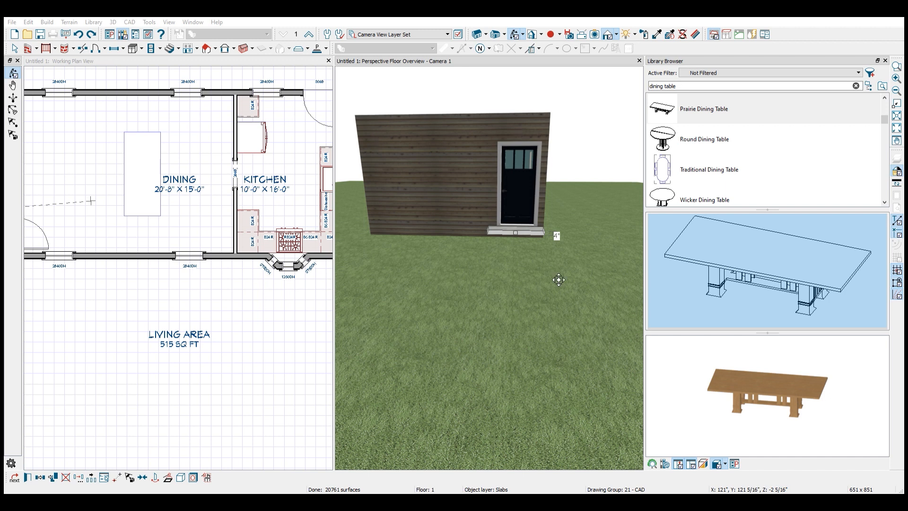
{"action": "left_click", "coordinate": [554, 334]}
{"action": "left_click", "coordinate": [517, 330]}
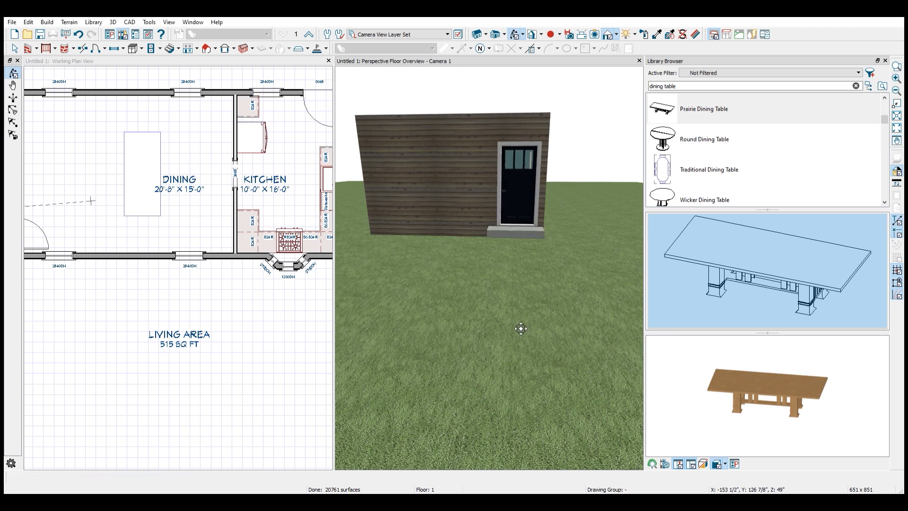
Stretch the entry slab's lower face down to the ground and check the result from outside
{"action": "scroll", "coordinate": [552, 274], "scroll_direction": "up", "scroll_amount": 4}
{"action": "scroll", "coordinate": [551, 274], "scroll_direction": "up", "scroll_amount": 2}
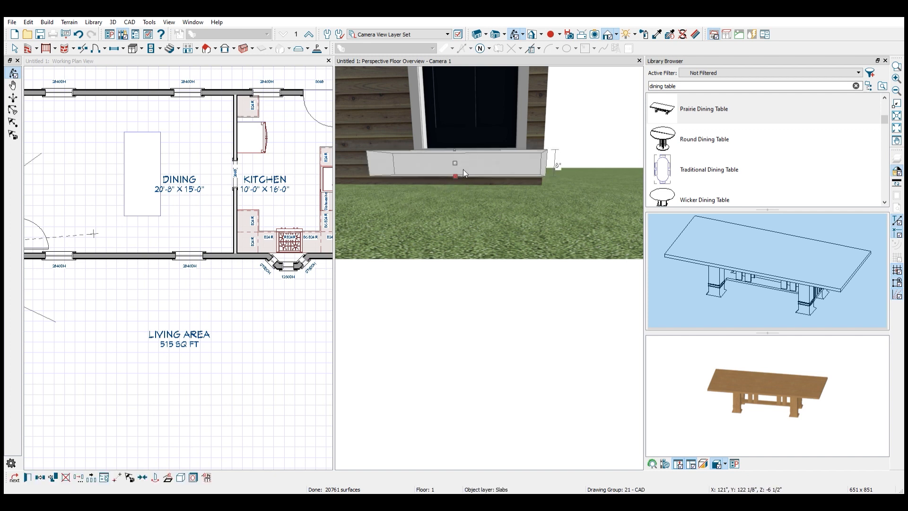
{"action": "left_click", "coordinate": [456, 179]}
{"action": "left_click_drag", "start_coordinate": [456, 179], "coordinate": [469, 206]}
{"action": "middle_click_drag", "start_coordinate": [553, 244], "coordinate": [667, 254]}
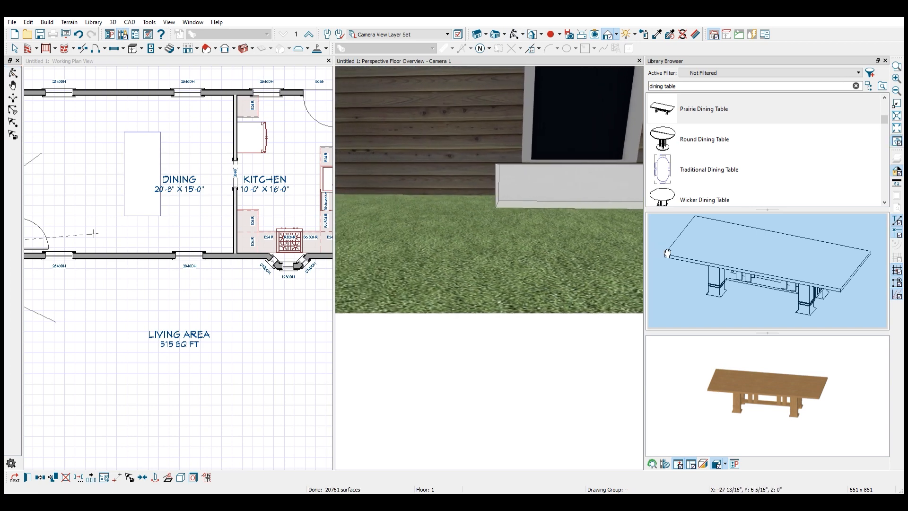
{"action": "key", "text": "o"}
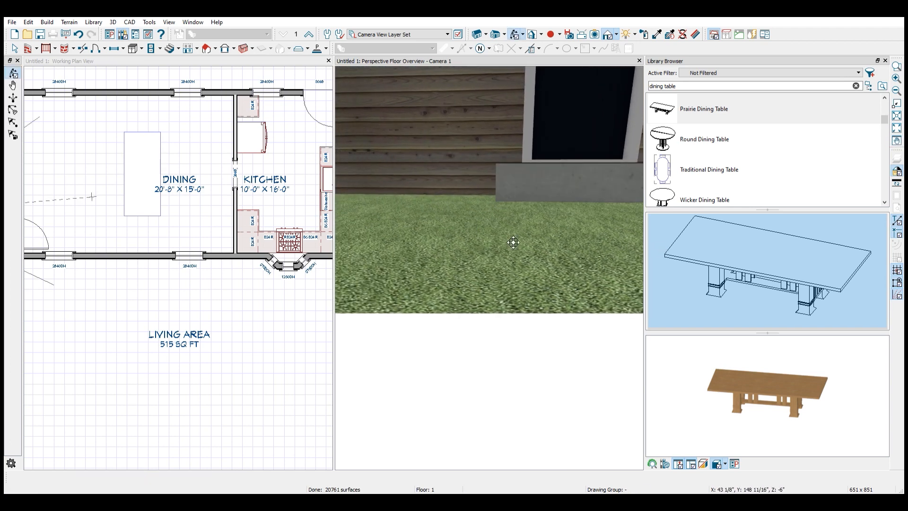
{"action": "left_click_drag", "start_coordinate": [466, 247], "coordinate": [561, 264]}
{"action": "scroll", "coordinate": [560, 261], "scroll_direction": "down", "scroll_amount": 5}
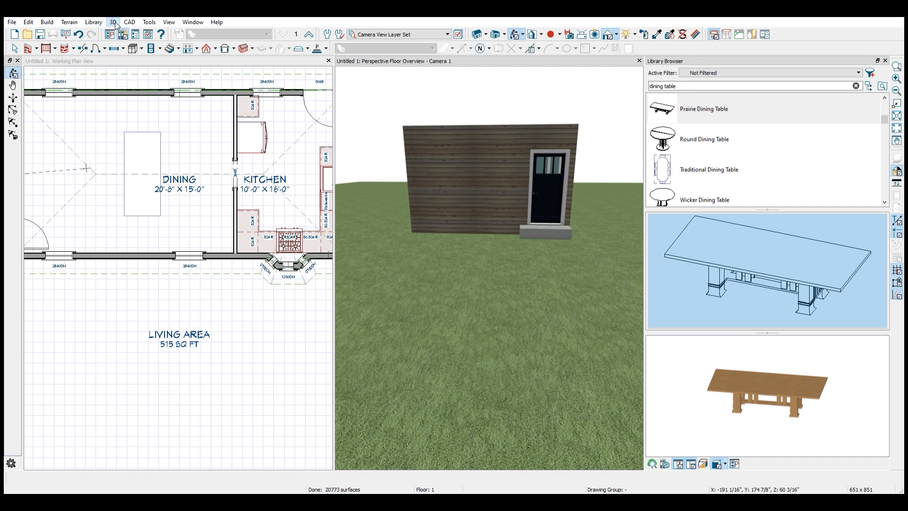
Create a perspective full overview of the house and orbit it to see the long side with the bay window
{"action": "left_click", "coordinate": [272, 61]}
{"action": "scroll", "coordinate": [487, 264], "scroll_direction": "down", "scroll_amount": 2}
{"action": "scroll", "coordinate": [487, 264], "scroll_direction": "up", "scroll_amount": 7}
{"action": "left_click_drag", "start_coordinate": [489, 389], "coordinate": [544, 318]}
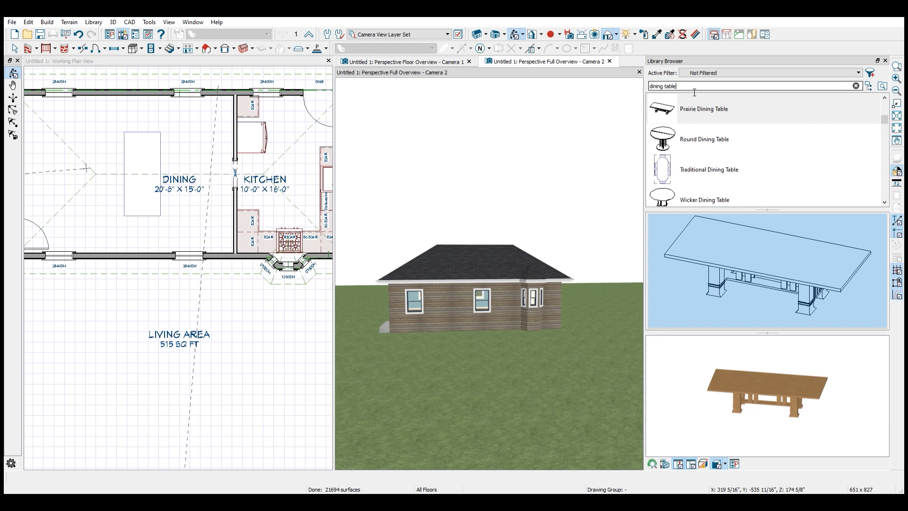
Clear the library search and browse the Exteriors catalog, including its Exterior Attachments and Garage Items categories
{"action": "left_click_drag", "start_coordinate": [660, 91], "coordinate": [651, 94]}
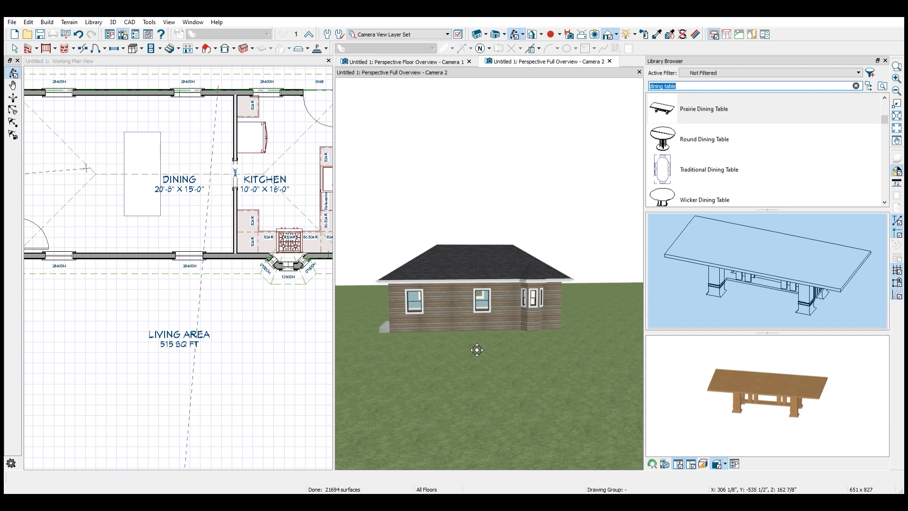
{"action": "key", "text": "BackSpace"}
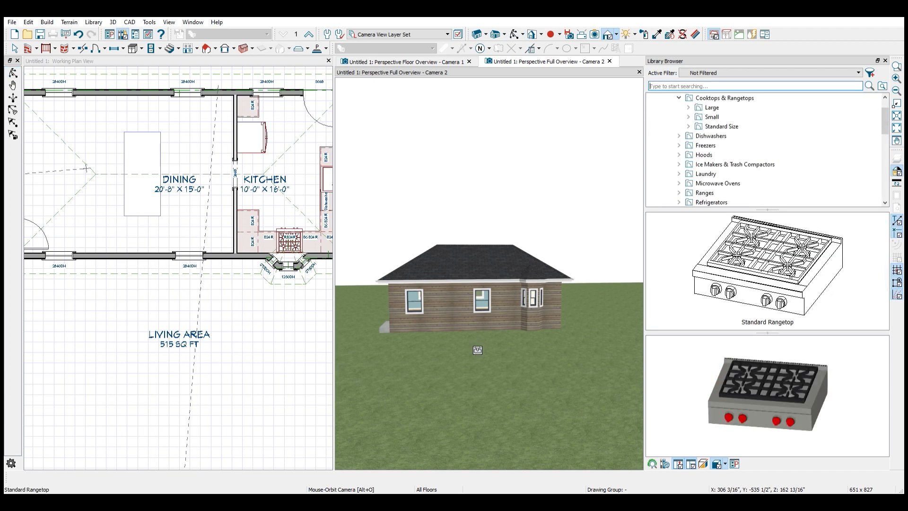
{"action": "left_click", "coordinate": [679, 98]}
{"action": "scroll", "coordinate": [695, 149], "scroll_direction": "down", "scroll_amount": 3}
{"action": "scroll", "coordinate": [679, 148], "scroll_direction": "down", "scroll_amount": 7}
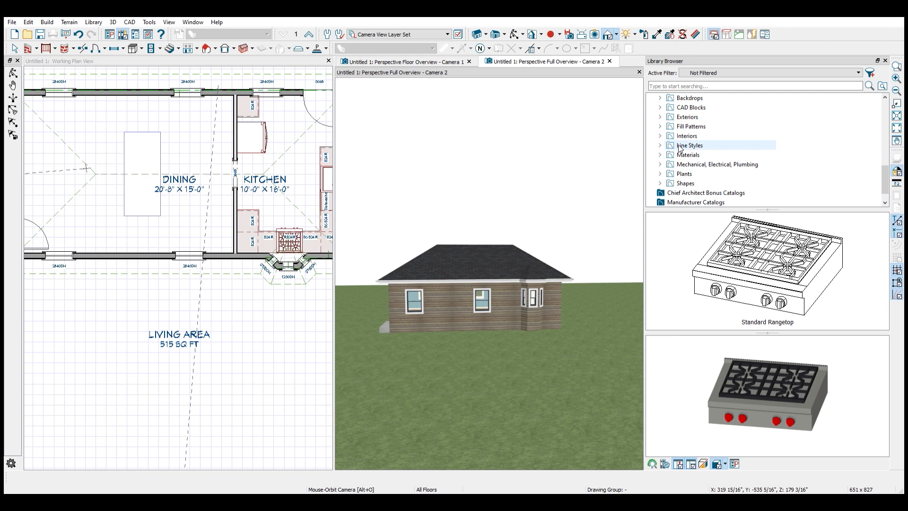
{"action": "left_click", "coordinate": [660, 117]}
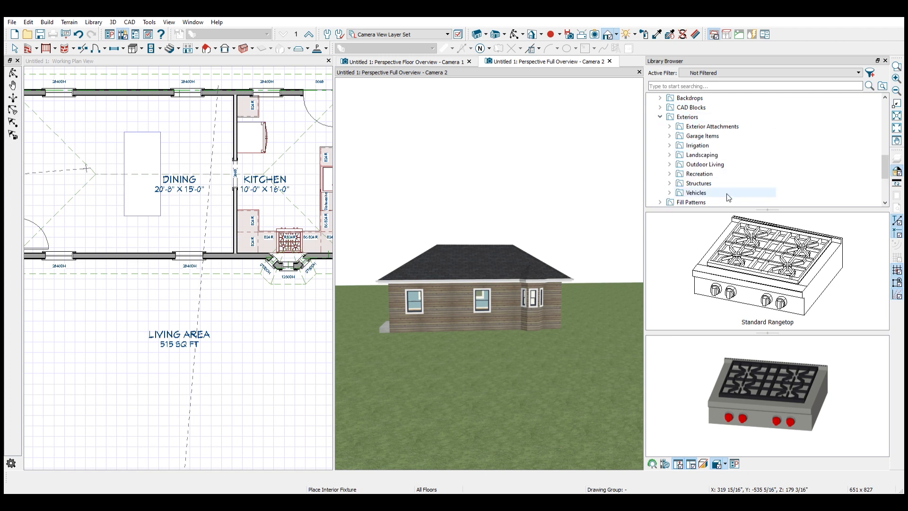
{"action": "left_click", "coordinate": [670, 136]}
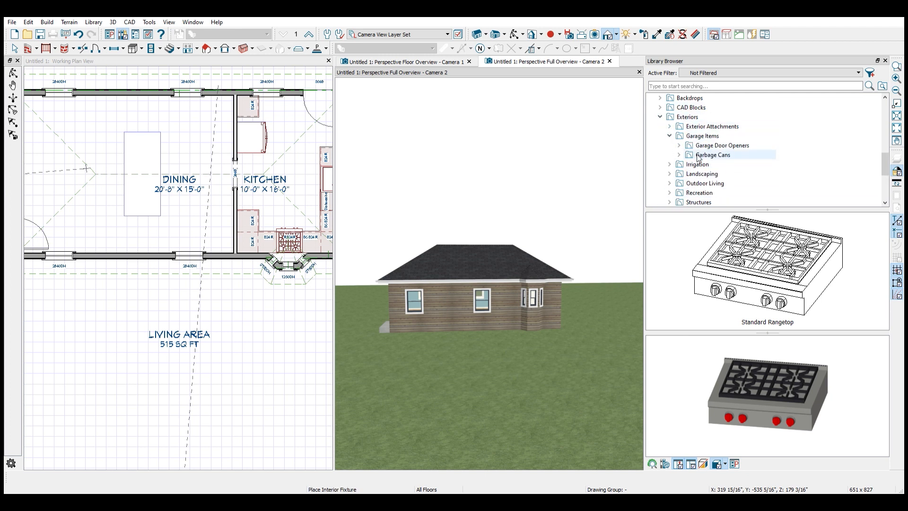
{"action": "left_click", "coordinate": [669, 127]}
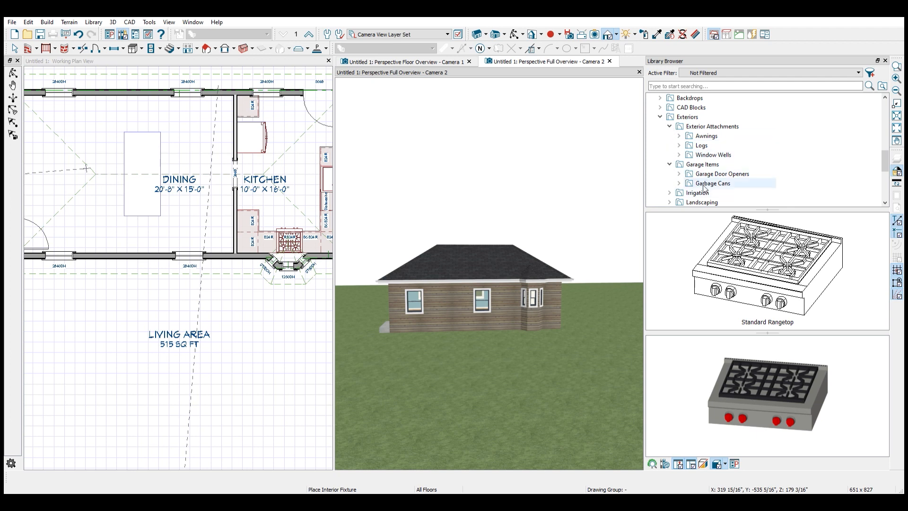
{"action": "scroll", "coordinate": [675, 157], "scroll_direction": "down", "scroll_amount": 1}
{"action": "scroll", "coordinate": [666, 167], "scroll_direction": "up", "scroll_amount": 2}
Draw a rectangular concrete driveway in the full overview, running from the terrain's near edge up to the house's entry door
{"action": "middle_click_drag", "start_coordinate": [420, 362], "coordinate": [732, 458]}
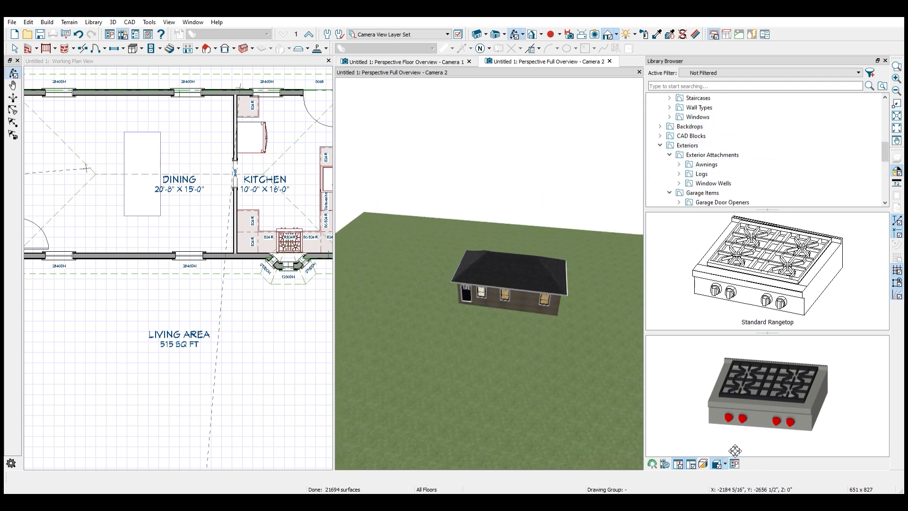
{"action": "scroll", "coordinate": [451, 374], "scroll_direction": "up", "scroll_amount": 2}
{"action": "scroll", "coordinate": [477, 369], "scroll_direction": "down", "scroll_amount": 2}
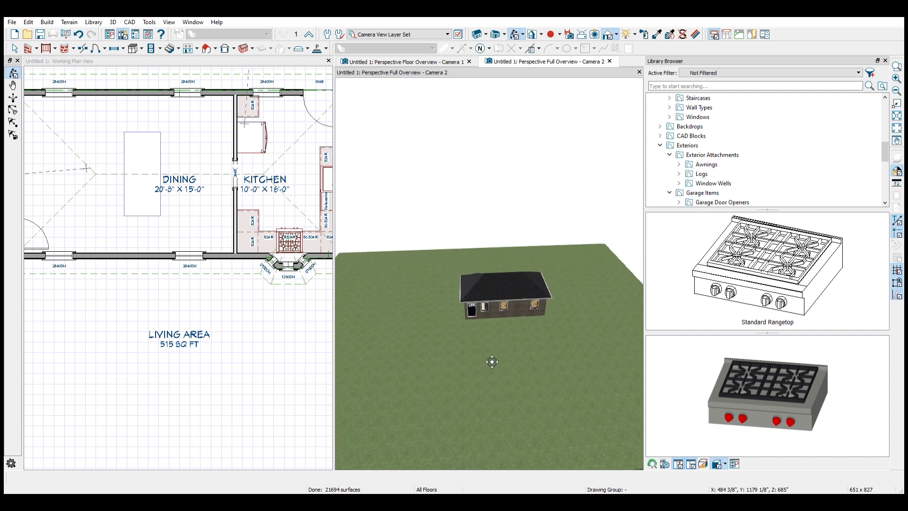
{"action": "scroll", "coordinate": [419, 381], "scroll_direction": "down", "scroll_amount": 2}
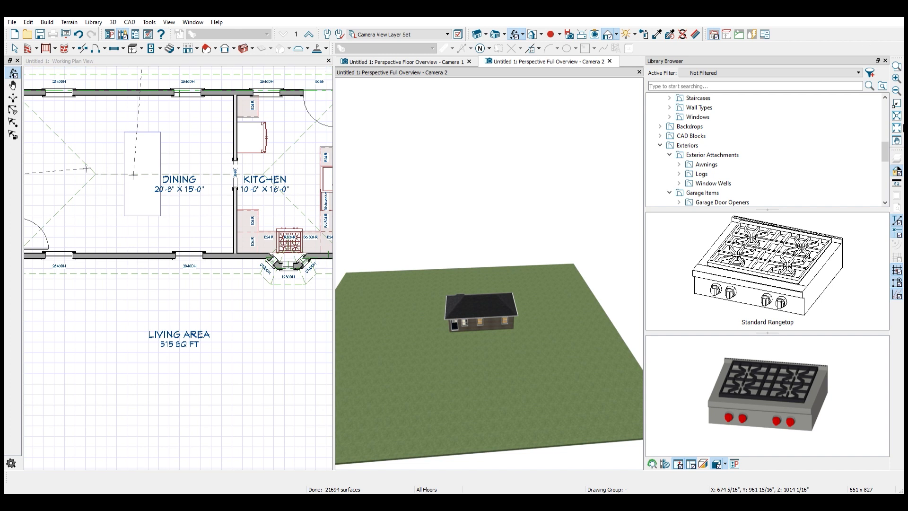
{"action": "left_click", "coordinate": [896, 140]}
{"action": "left_click_drag", "start_coordinate": [373, 371], "coordinate": [464, 359]}
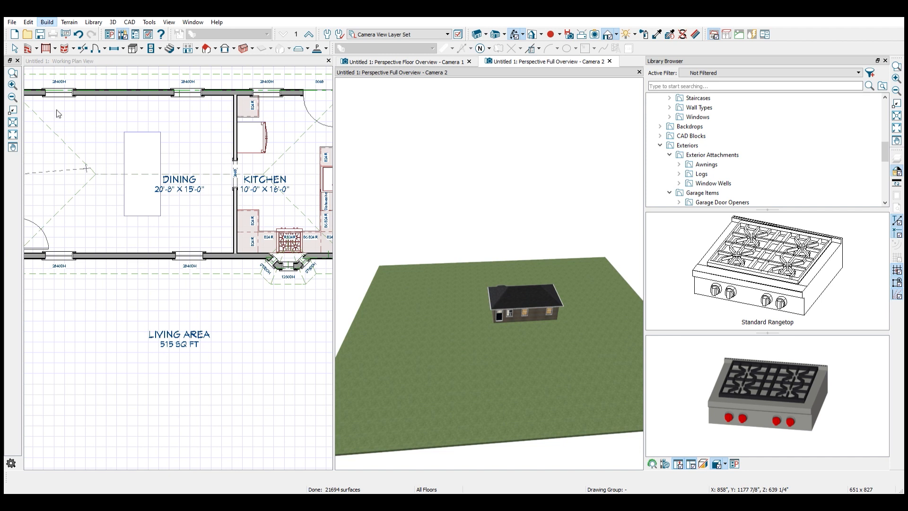
{"action": "left_click", "coordinate": [150, 112]}
{"action": "left_click_drag", "start_coordinate": [457, 448], "coordinate": [499, 330]}
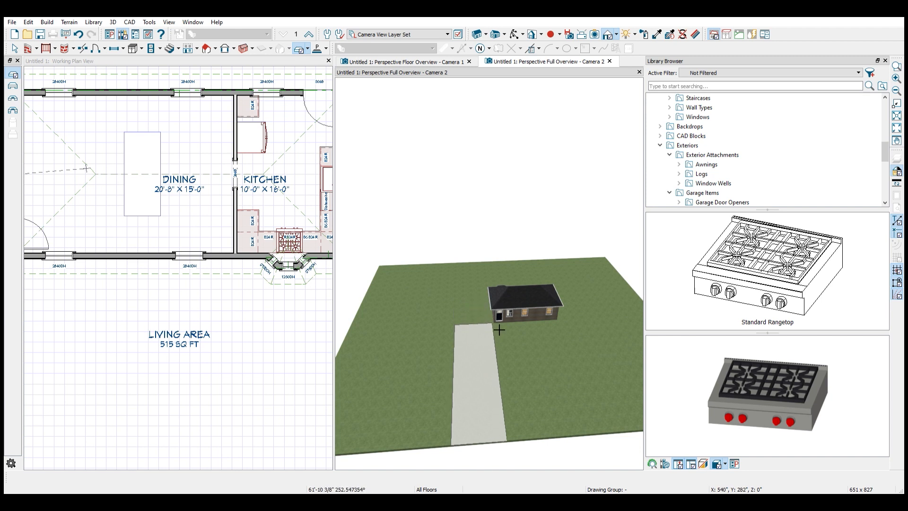